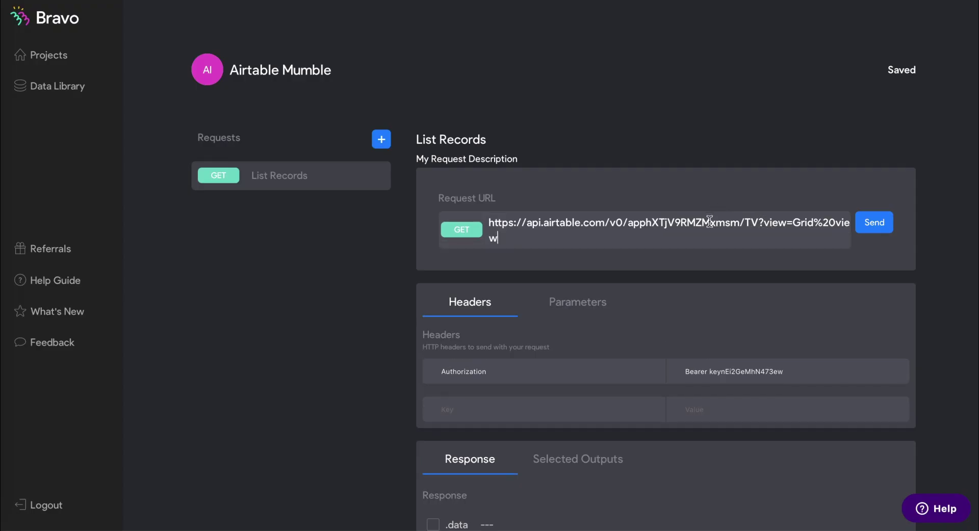
Commit the Airtable TV list URL with view=Grid%20view as the List Records request URL
click(468, 148)
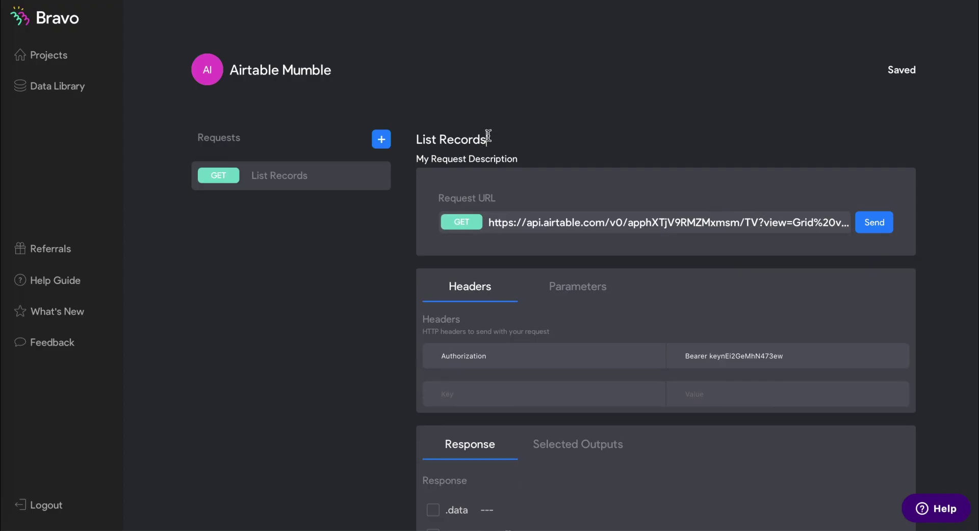
Send List Records to fetch sample records, keeping all records returned
click(874, 222)
scroll(626, 372, down, 4)
scroll(625, 375, down, 1)
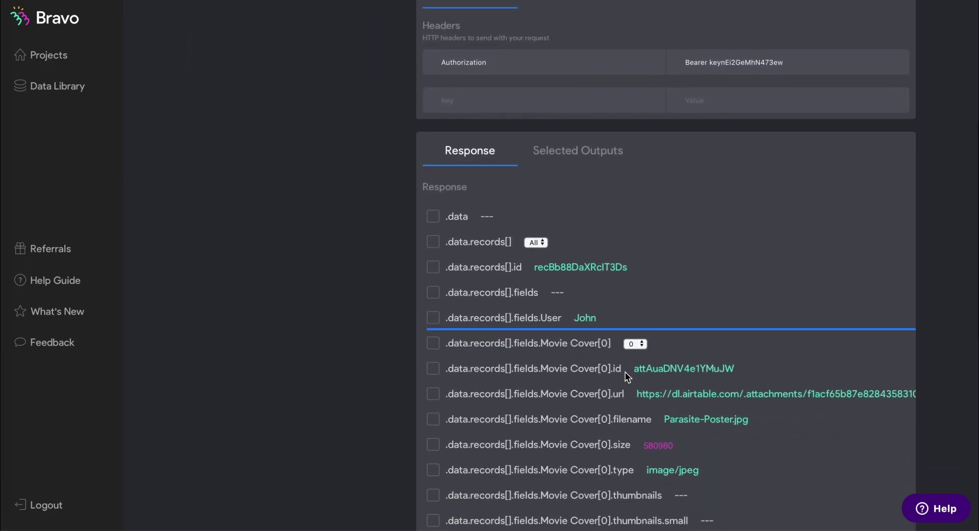
click(537, 242)
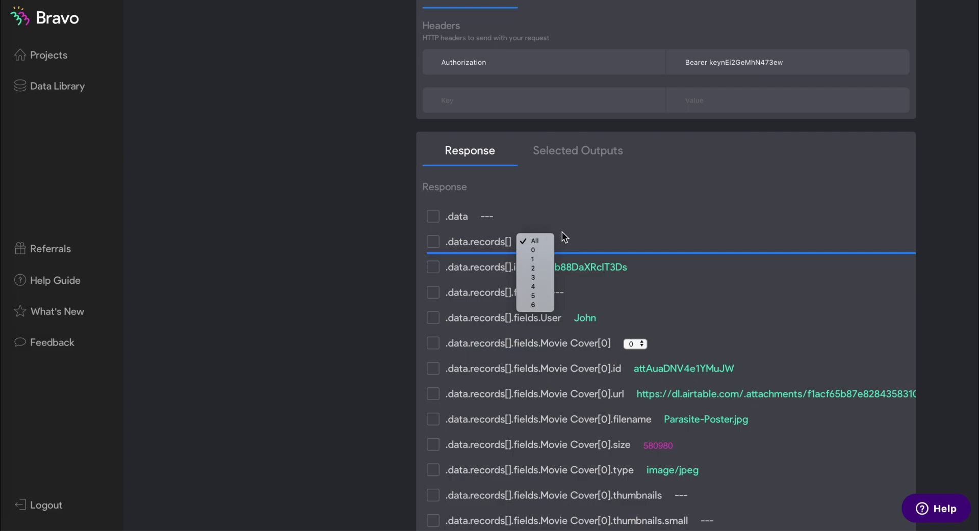
click(435, 244)
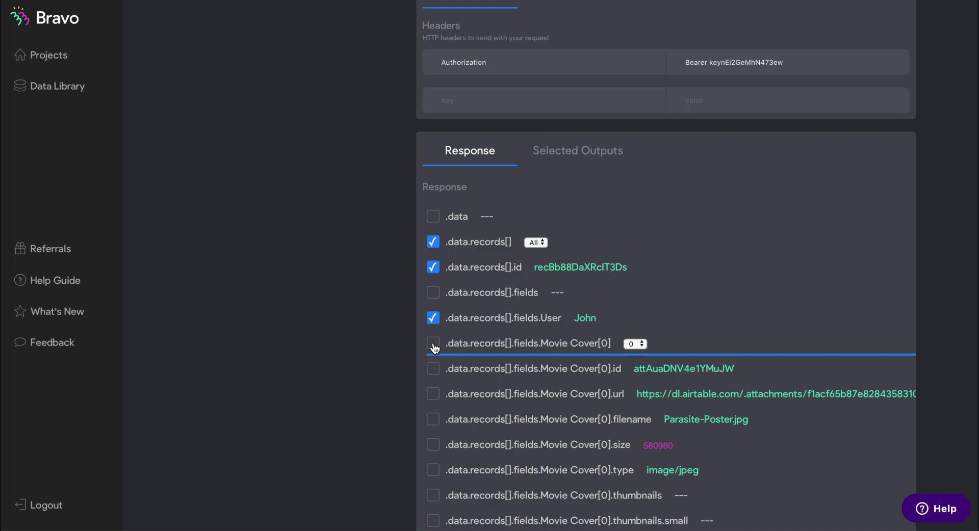
Select Movie Cover[0].url and Topic as response outputs
click(433, 398)
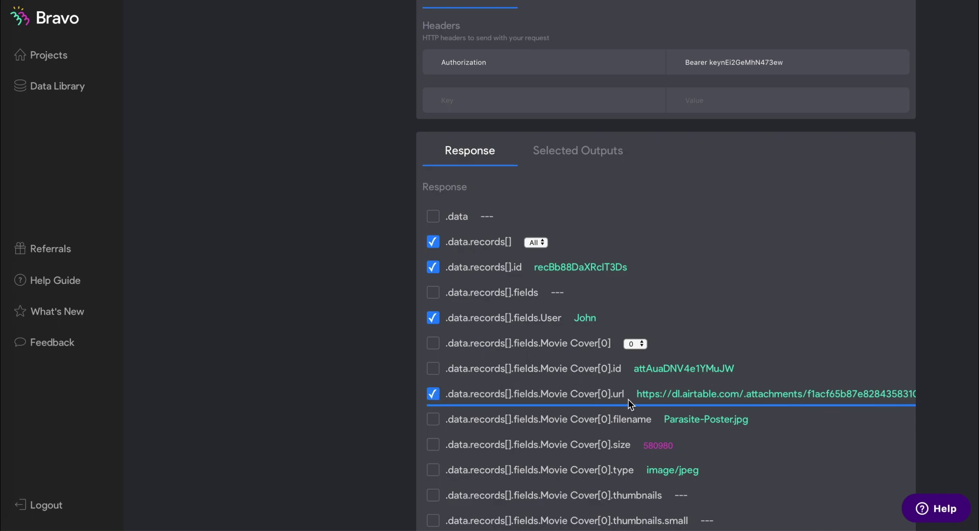
drag(612, 393, 624, 394)
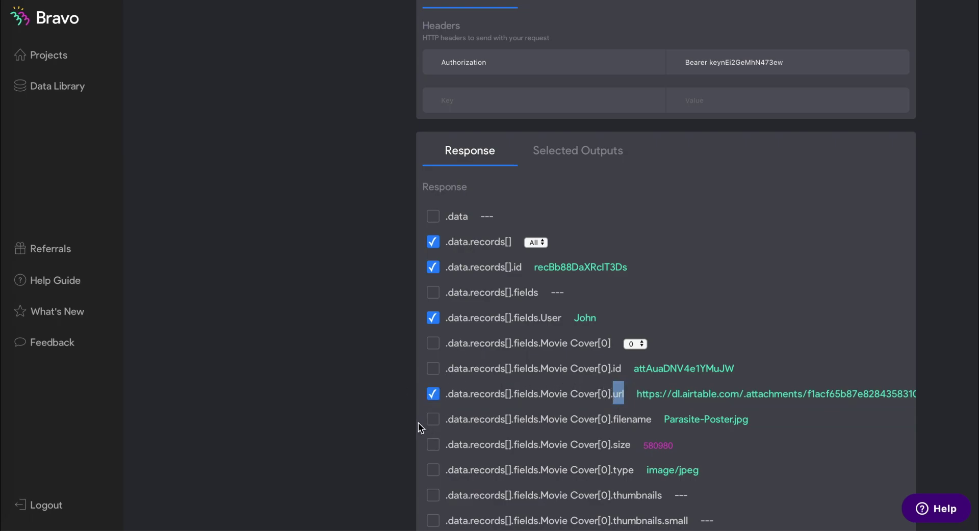
scroll(431, 425, down, 4)
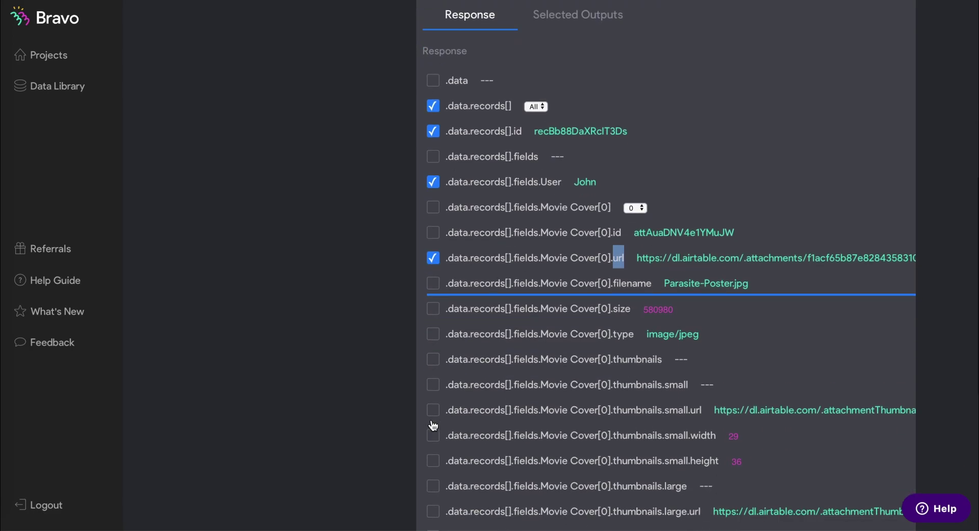
scroll(432, 423, down, 5)
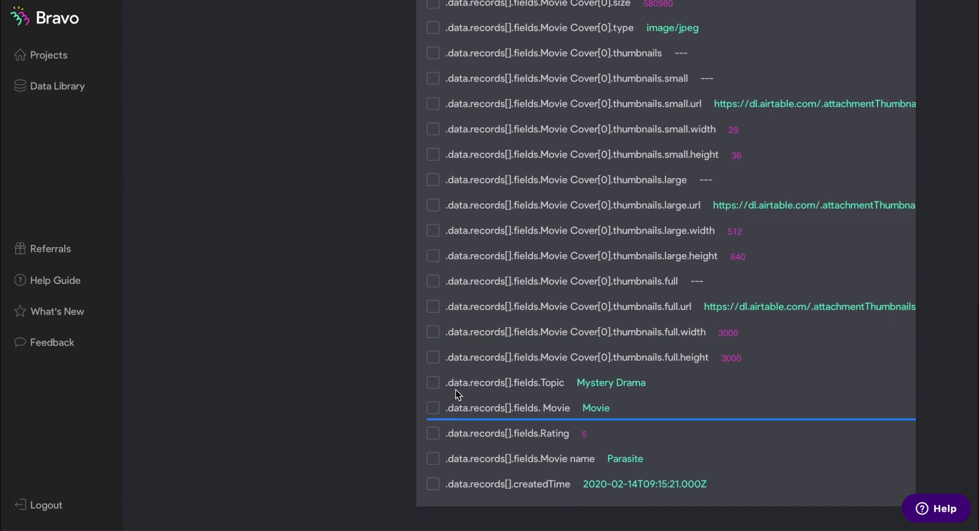
click(434, 384)
Add Movie name as an output and review the selected outputs list
click(434, 459)
scroll(559, 408, up, 10)
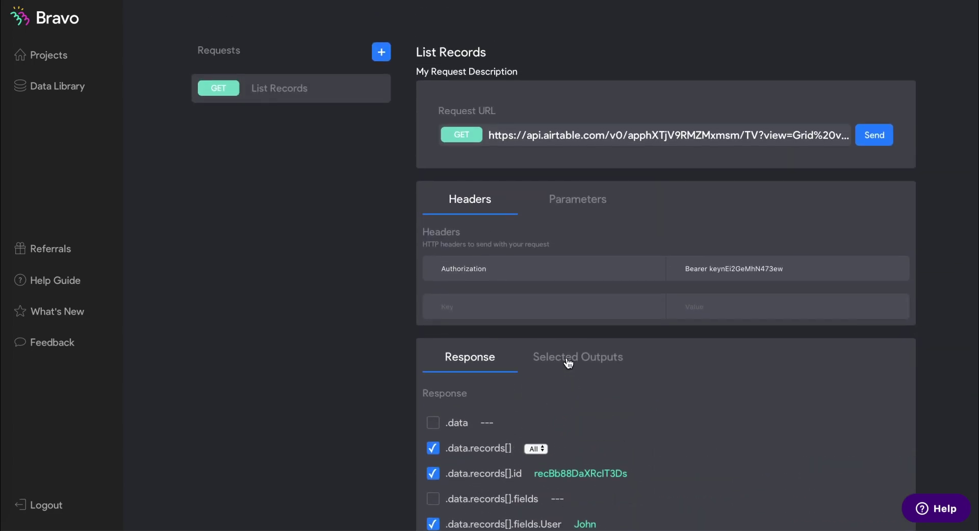
click(568, 359)
scroll(607, 449, down, 3)
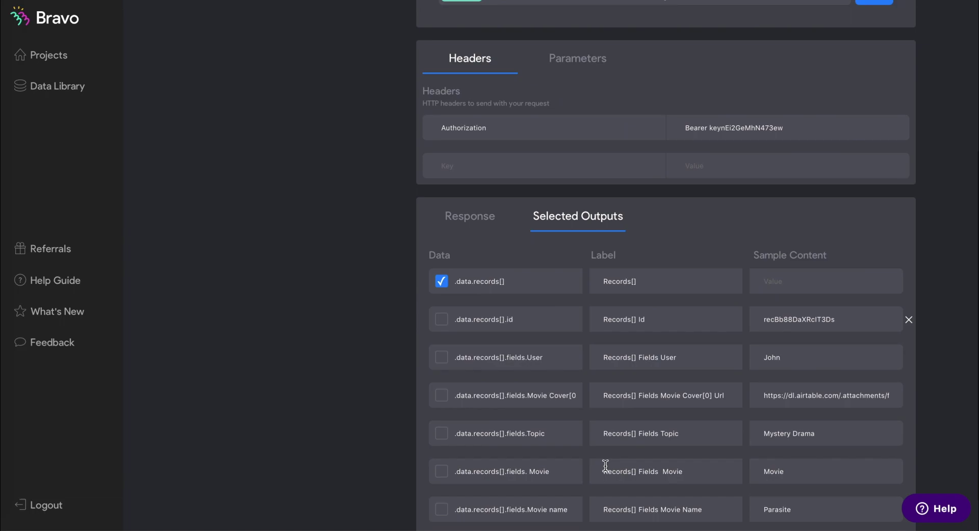
scroll(614, 425, down, 1)
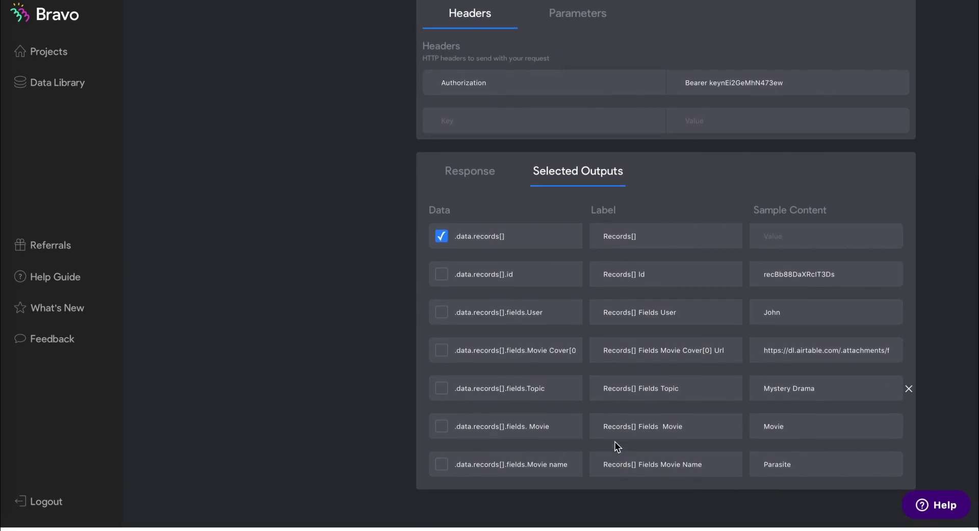
scroll(606, 433, up, 1)
Replace the 'Records[] Id' output label with 'id'
click(534, 344)
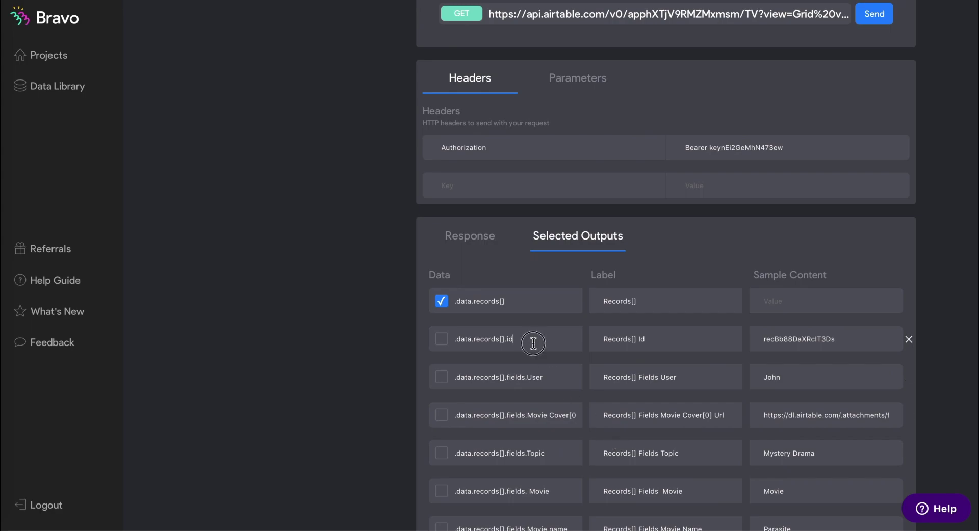
drag(534, 343, 456, 340)
click(547, 340)
drag(604, 339, 673, 340)
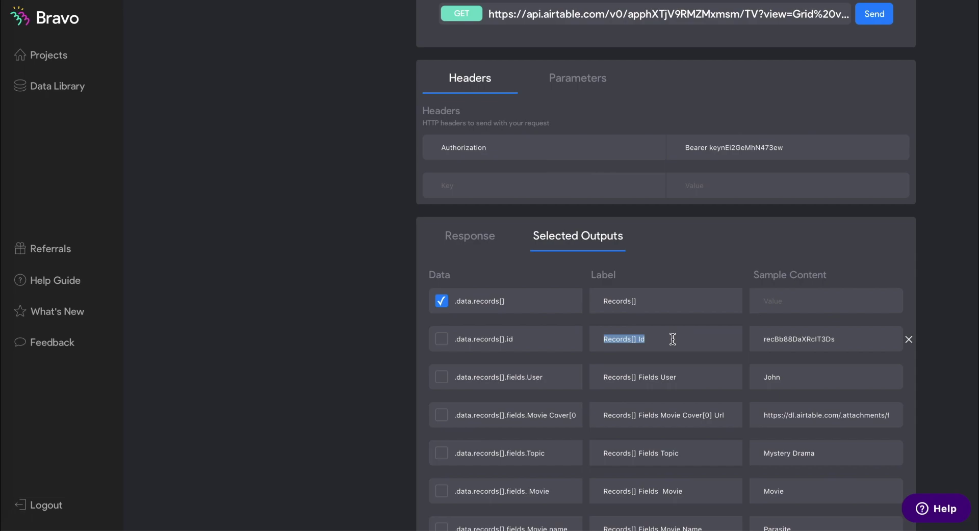
text(id)
scroll(926, 280, up, 3)
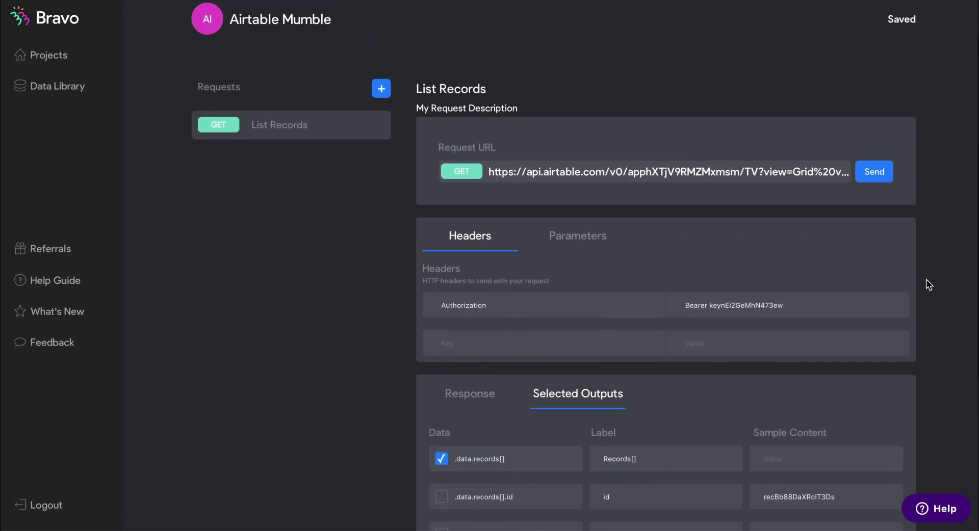
Add a new request and rename it from 'My Request' to 'Detail page'
click(380, 93)
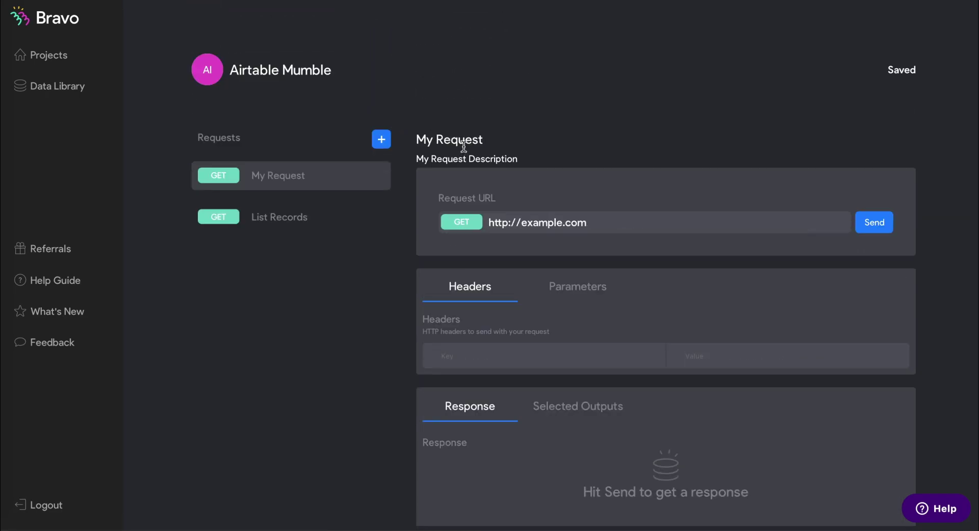
drag(482, 140, 389, 139)
text(Det)
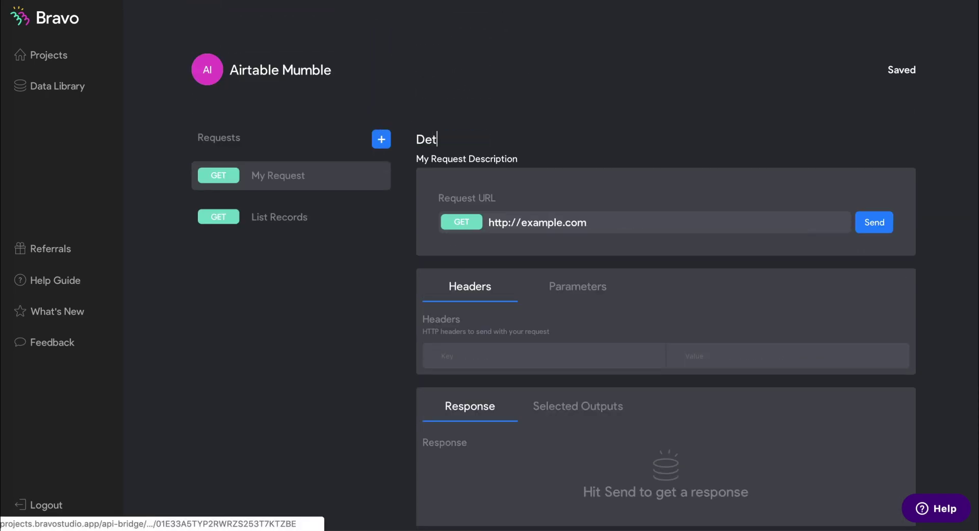
text(ail page)
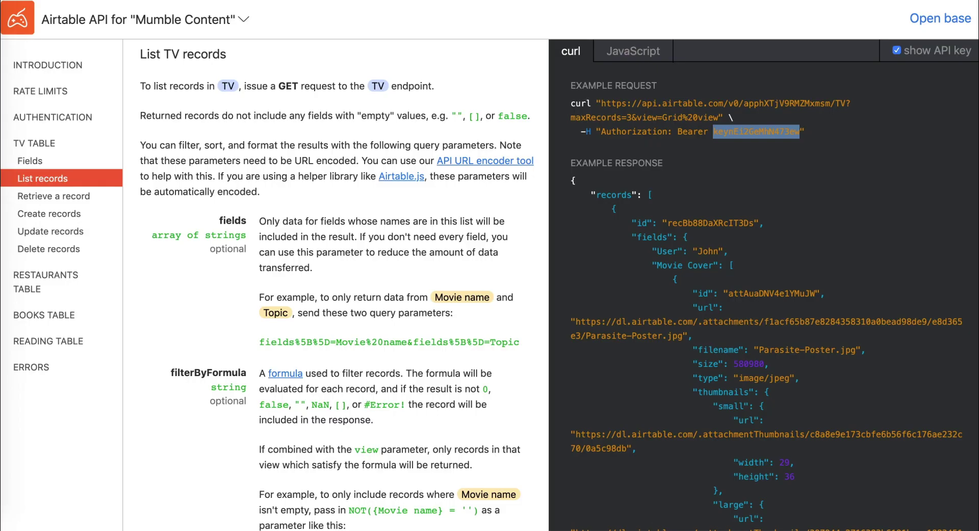
Copy the TV Retrieve a record URL from Airtable docs into Detail page's Request URL
click(53, 204)
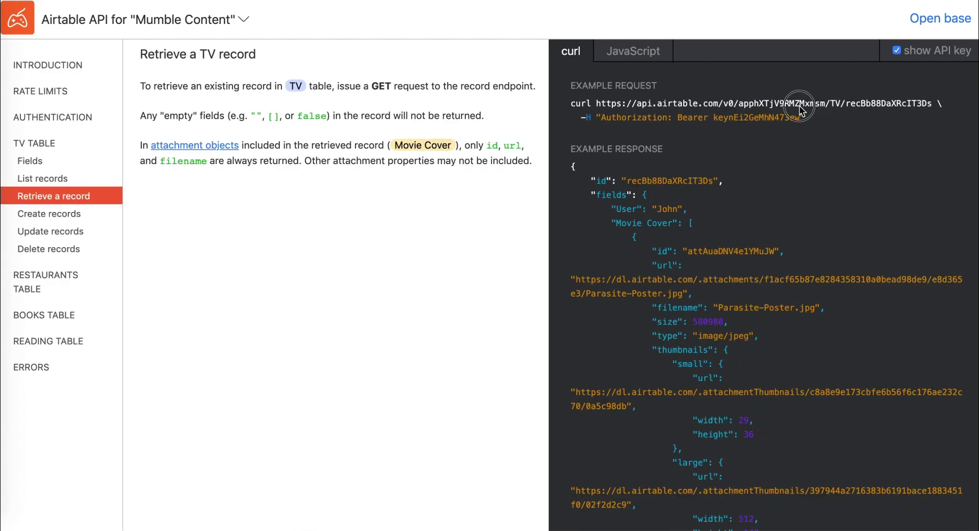
drag(935, 107, 592, 105)
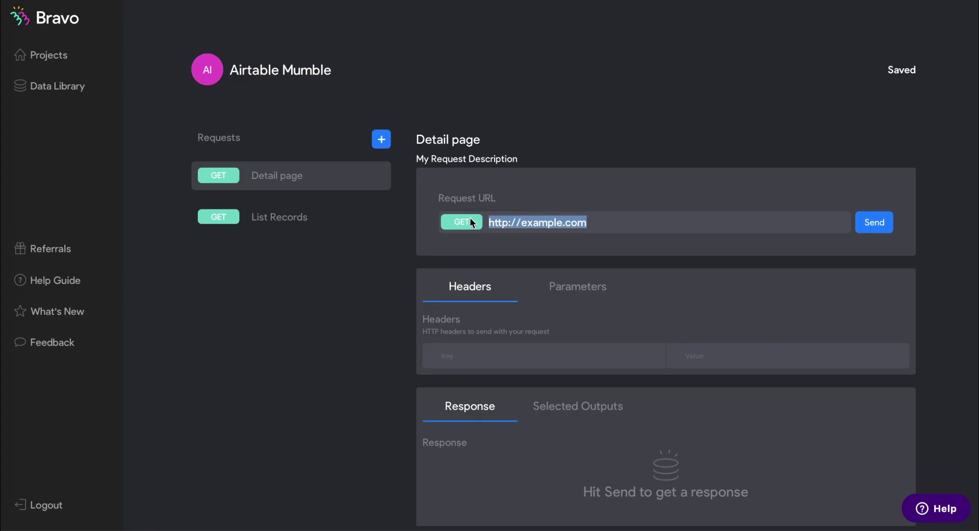
text(https://api.airtable.com/v0/apphXTjV9RMZMxmsm/TV/recBb88DaXRqIT3Ds)
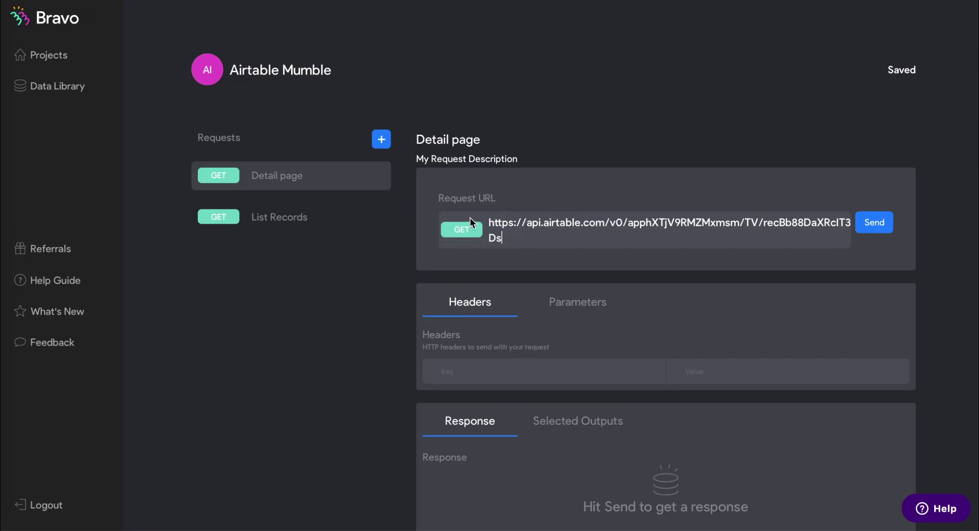
Copy the Authorization header key and value from List Records into Detail page
click(281, 217)
drag(520, 356, 414, 355)
key(ctrl+c)
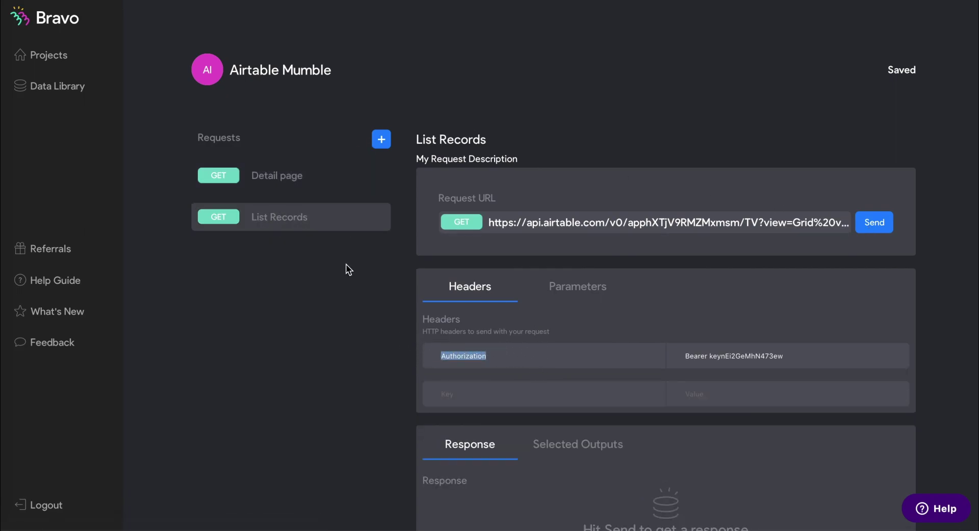
click(290, 175)
click(462, 359)
key(ctrl+v)
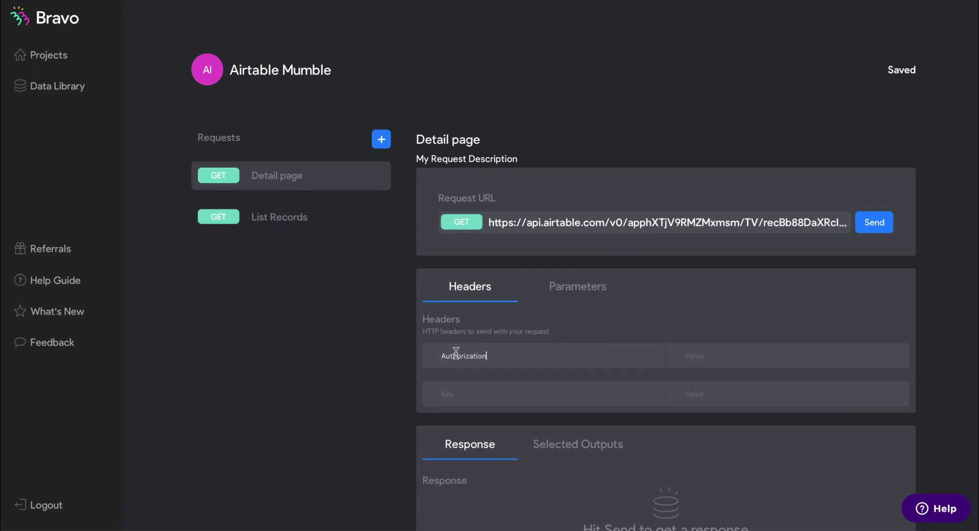
click(282, 217)
drag(776, 348, 684, 356)
key(ctrl+c)
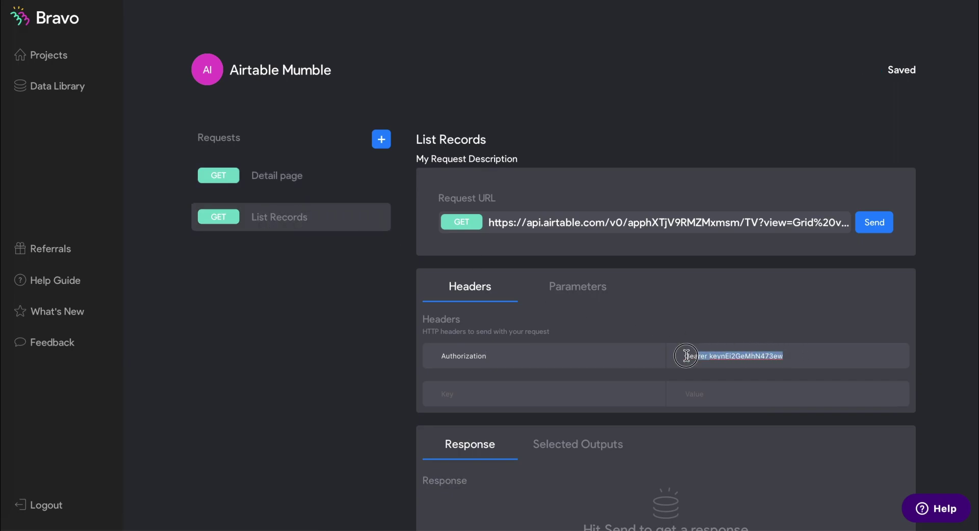
click(322, 184)
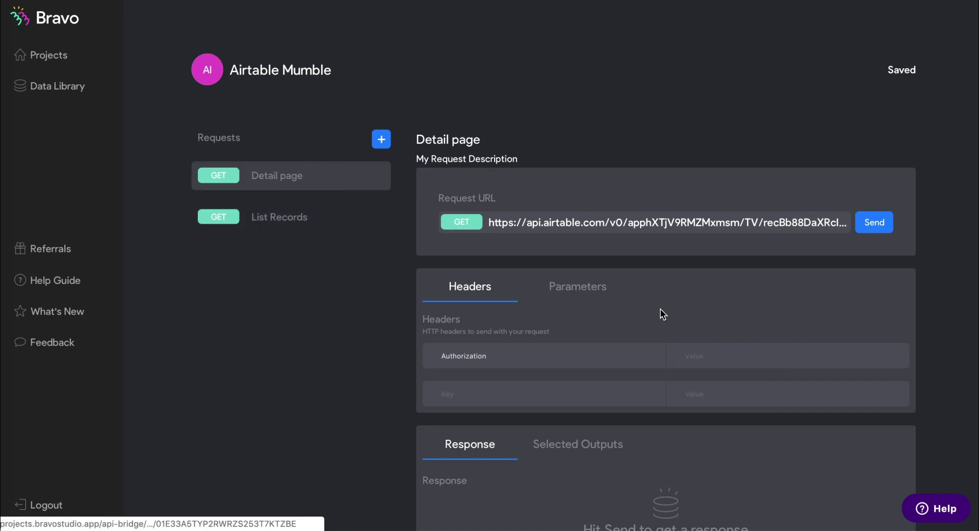
click(711, 351)
key(ctrl+v)
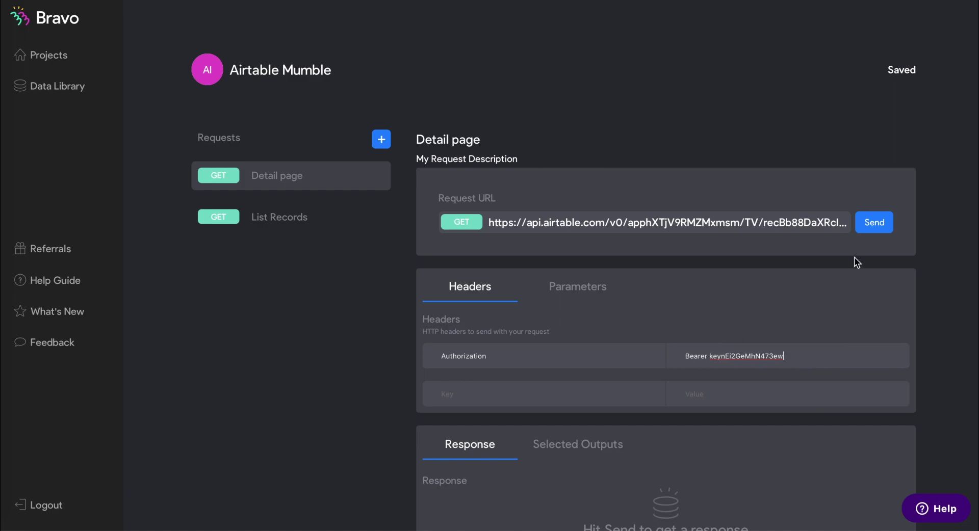
Send Detail page and select id, User and Movie Cover[0].url as outputs
click(874, 222)
scroll(704, 378, down, 8)
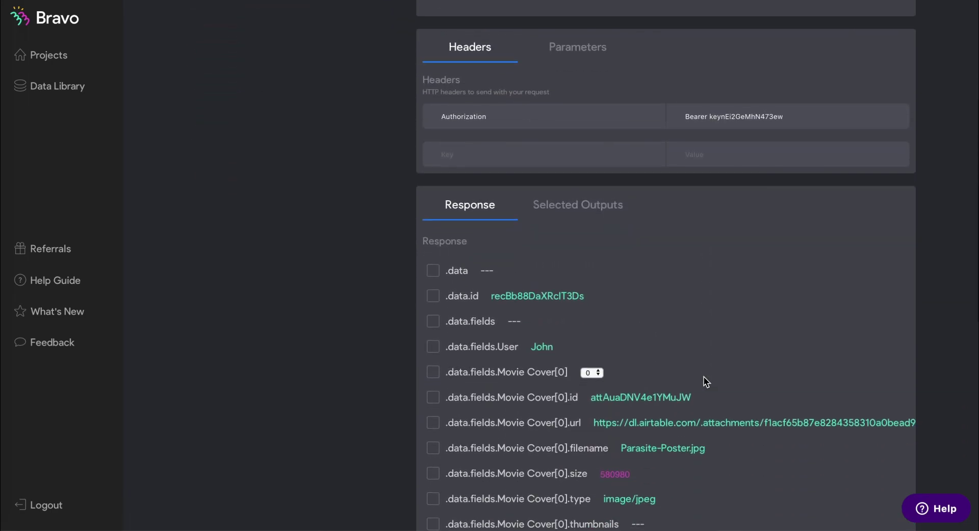
scroll(704, 382, down, 4)
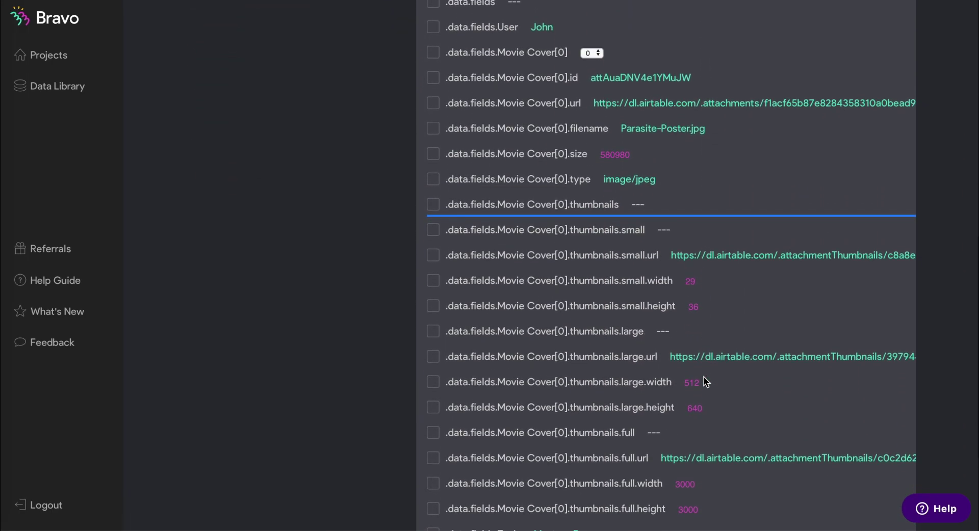
scroll(704, 381, up, 5)
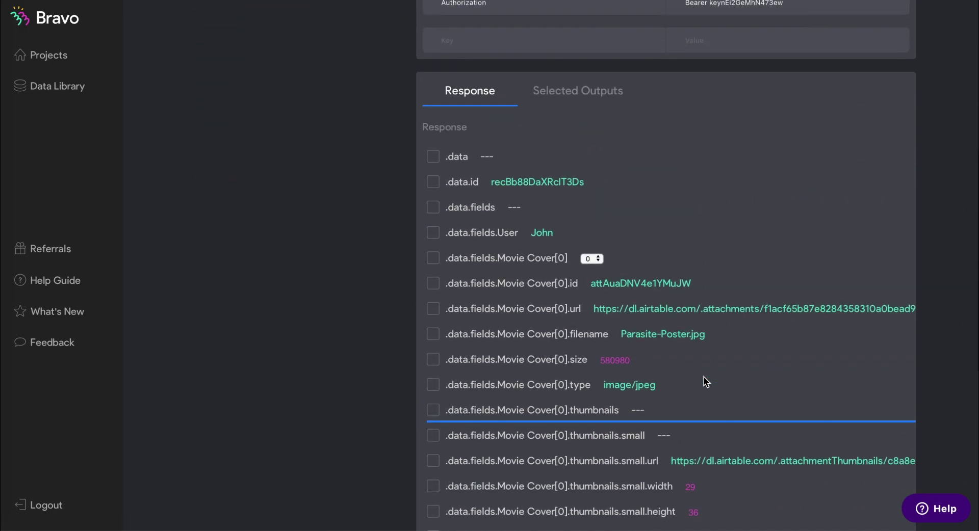
click(432, 182)
click(432, 233)
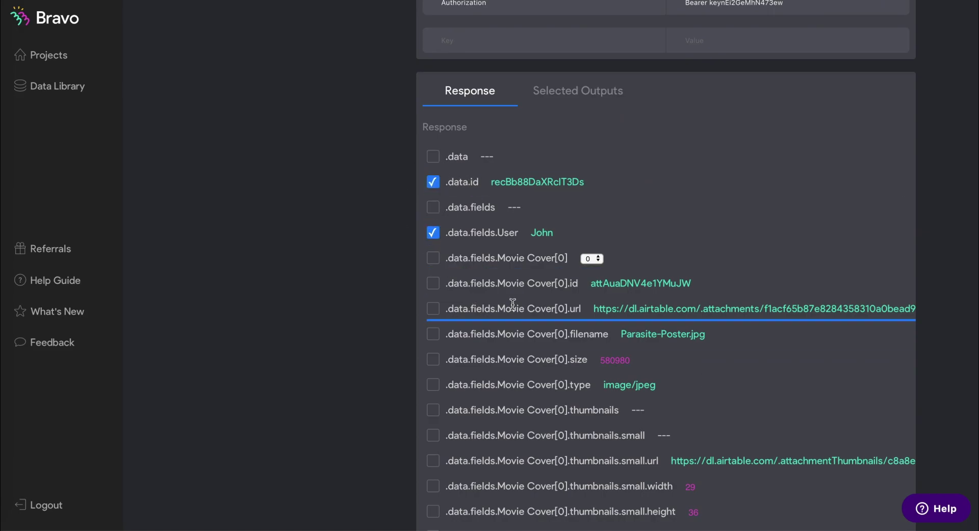
drag(564, 309, 586, 311)
click(432, 308)
Select Topic, Movie and Movie name as outputs
scroll(460, 377, down, 4)
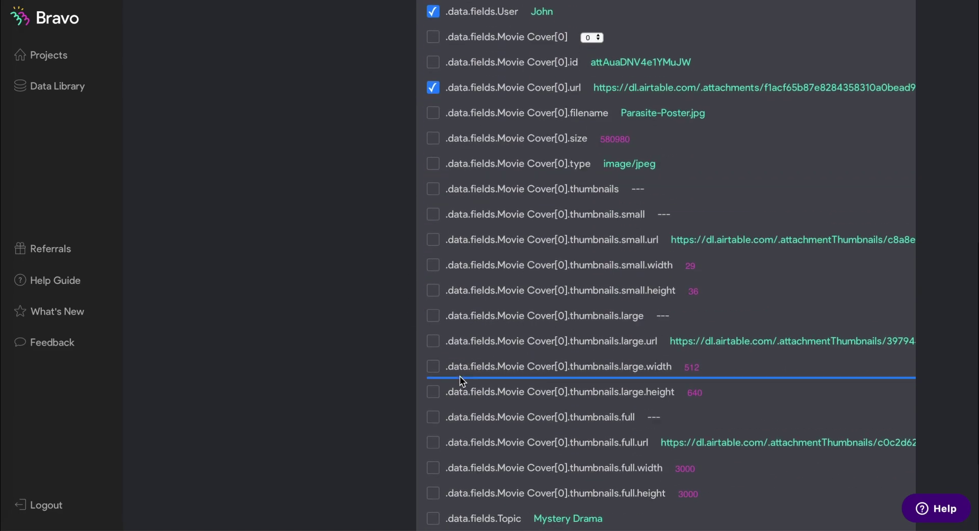
scroll(460, 378, down, 3)
drag(535, 369, 607, 375)
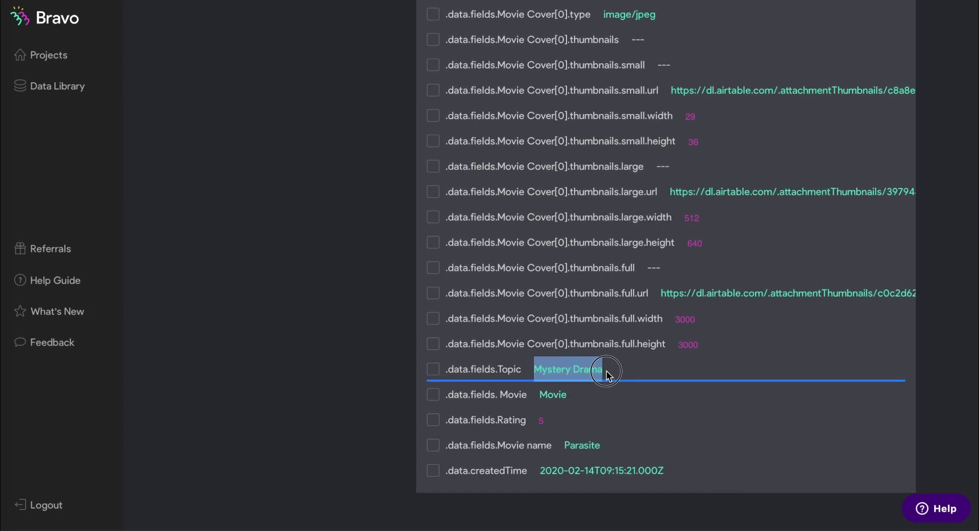
click(433, 370)
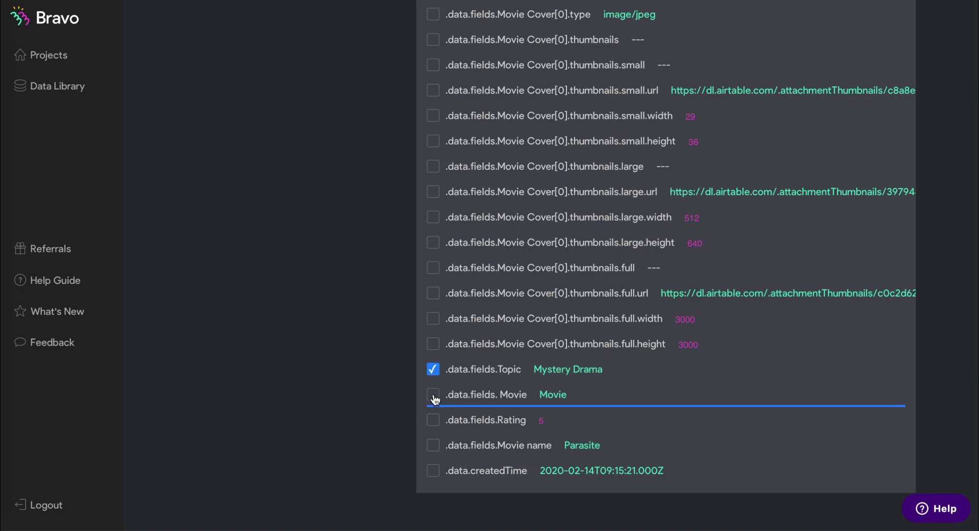
click(433, 395)
click(433, 445)
scroll(559, 260, up, 8)
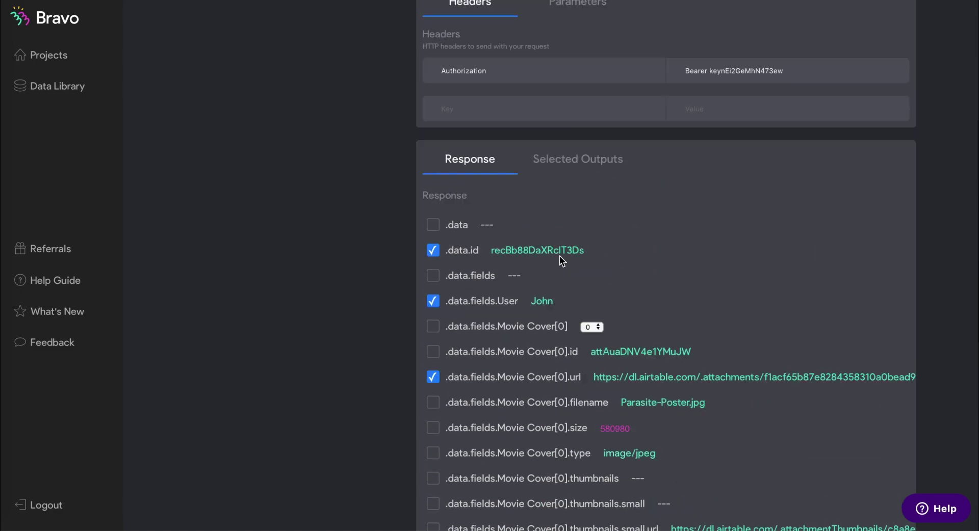
scroll(560, 259, up, 5)
click(682, 219)
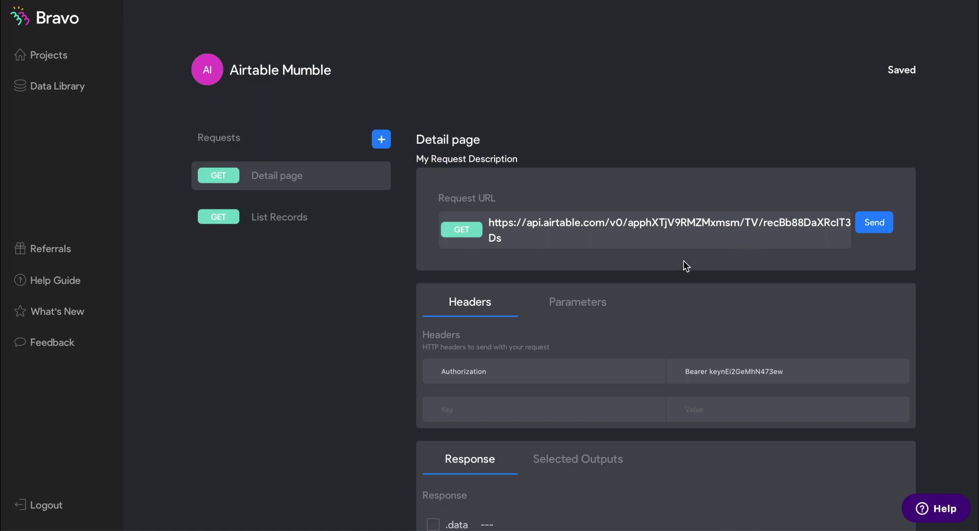
Add a parameter with key 'id' and paste the response's .data.id value as its value
click(581, 306)
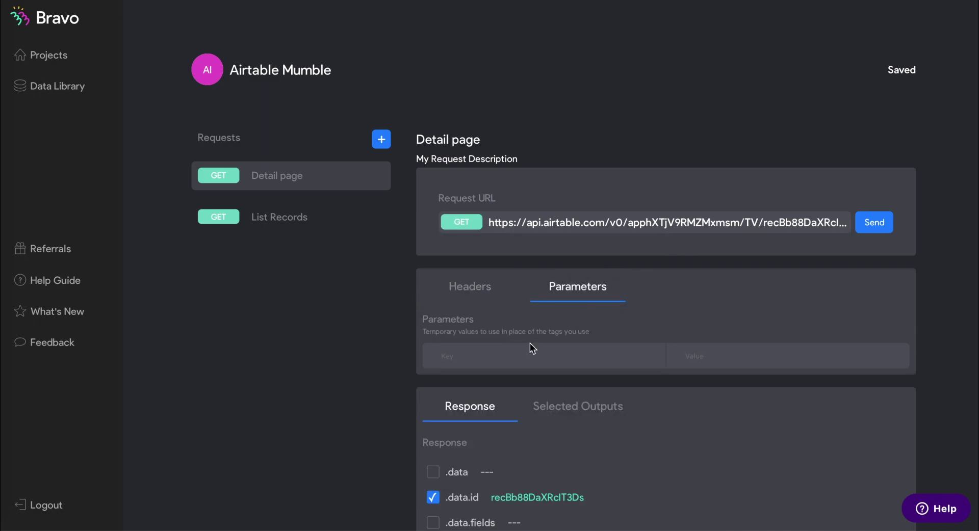
drag(422, 321, 476, 316)
click(484, 323)
click(478, 356)
text(id)
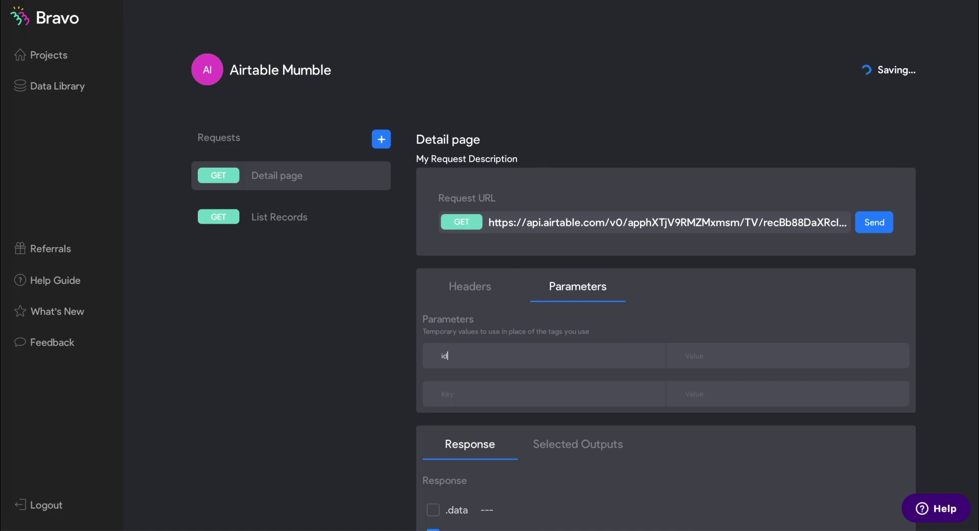
scroll(513, 447, down, 3)
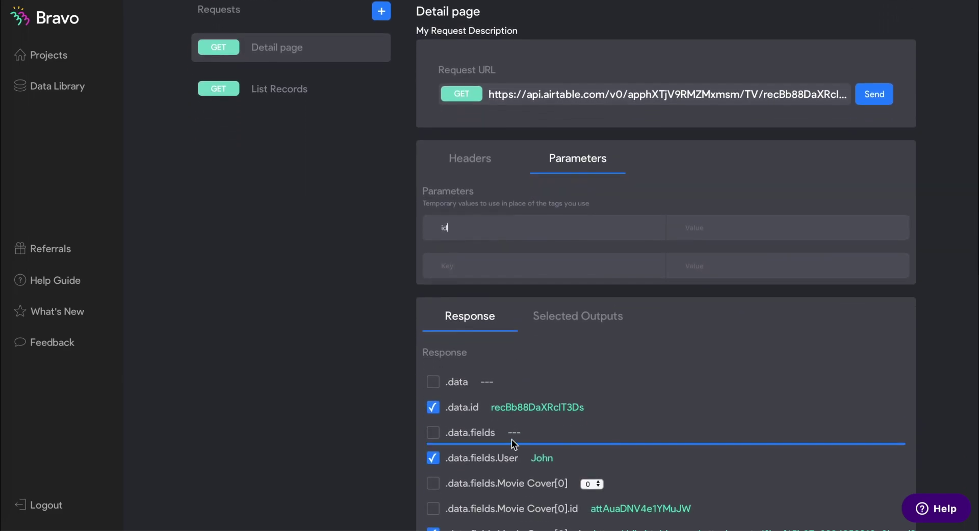
drag(493, 407, 586, 413)
key(ctrl+c)
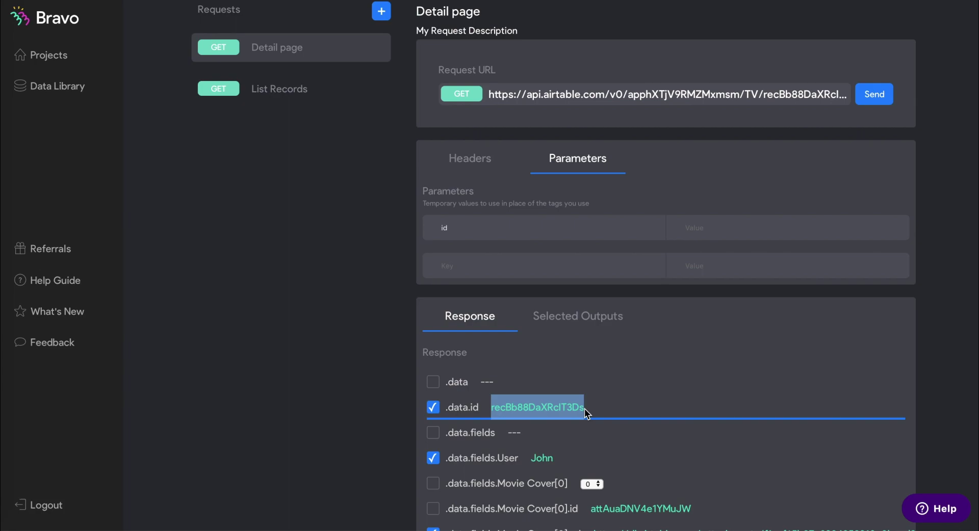
click(713, 226)
key(ctrl+v)
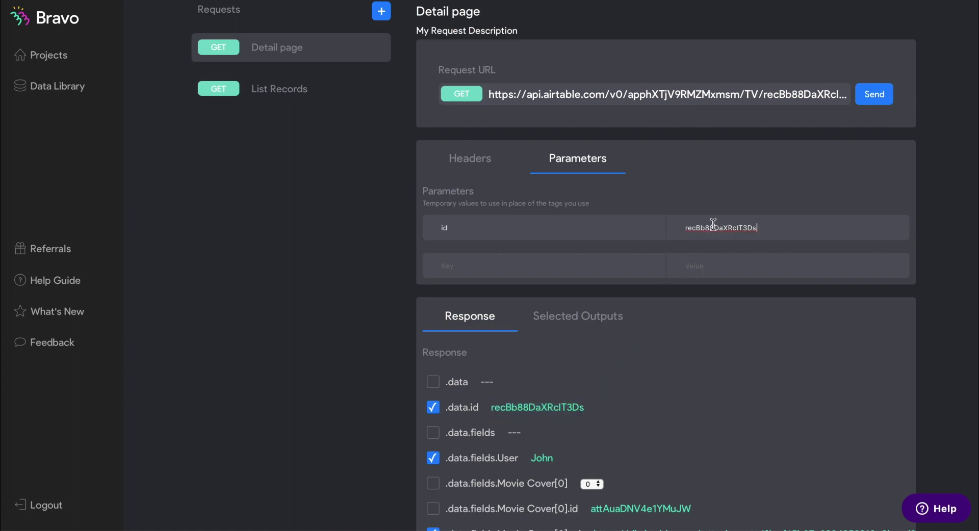
drag(494, 410, 588, 411)
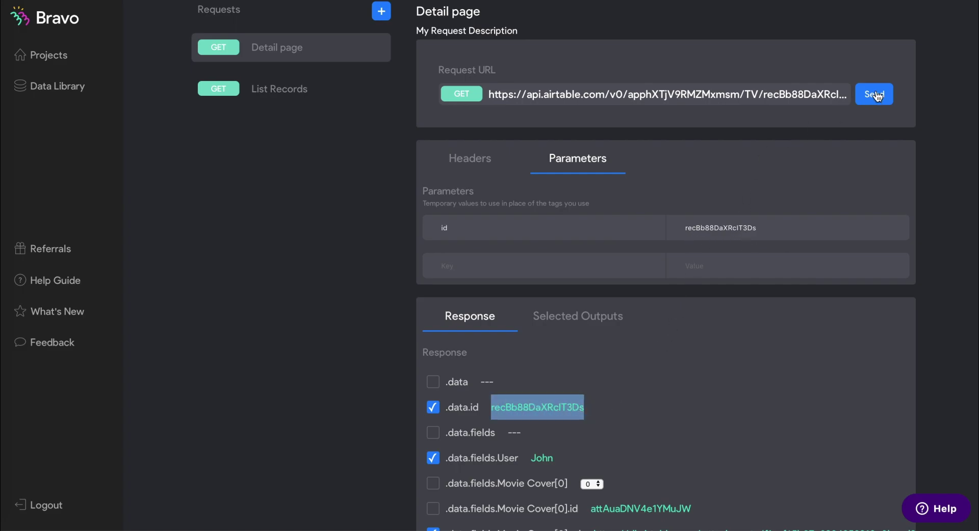
Replace the fixed record id at the end of the Request URL with ${id}
click(790, 95)
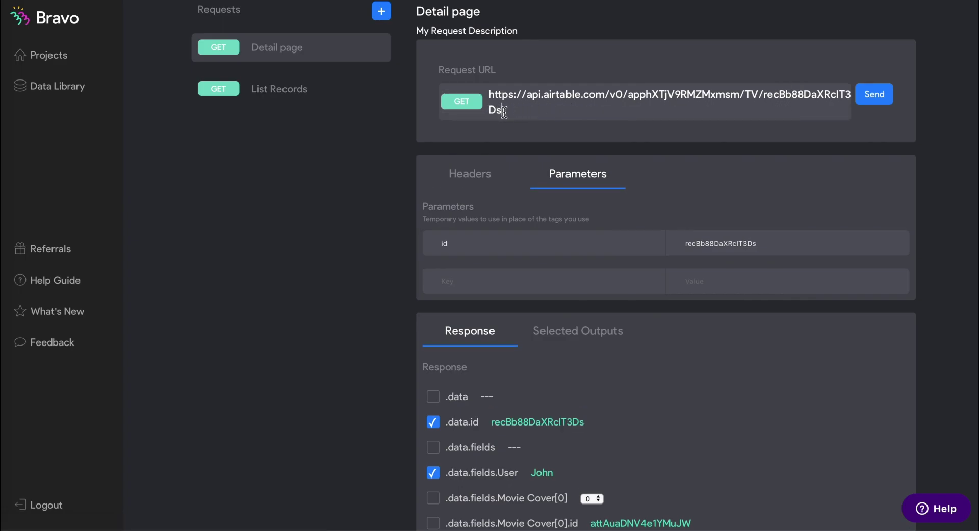
drag(503, 110, 763, 92)
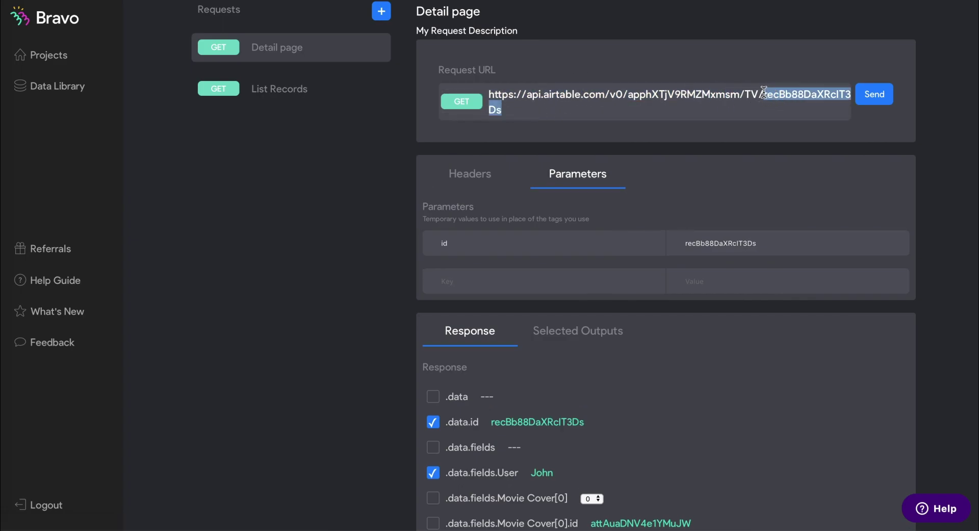
text(${id)
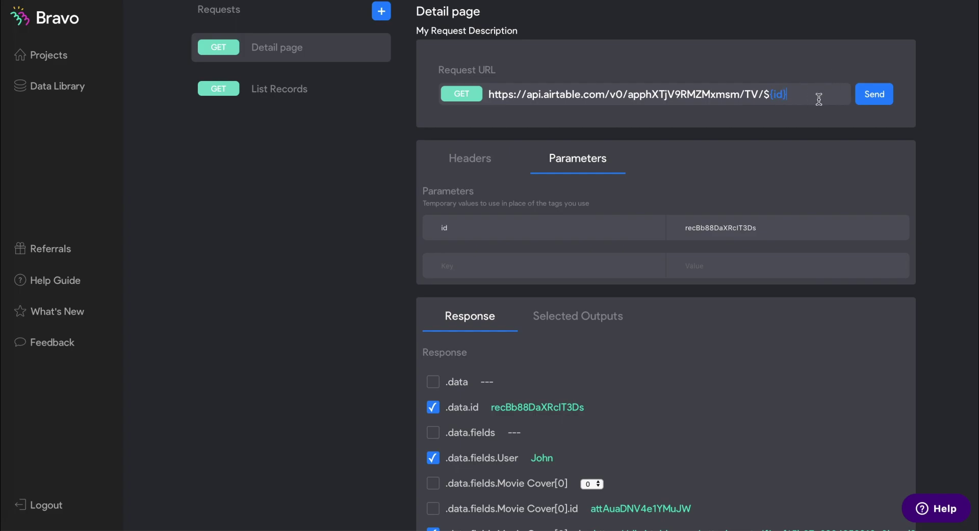
drag(765, 94, 816, 97)
drag(685, 228, 792, 228)
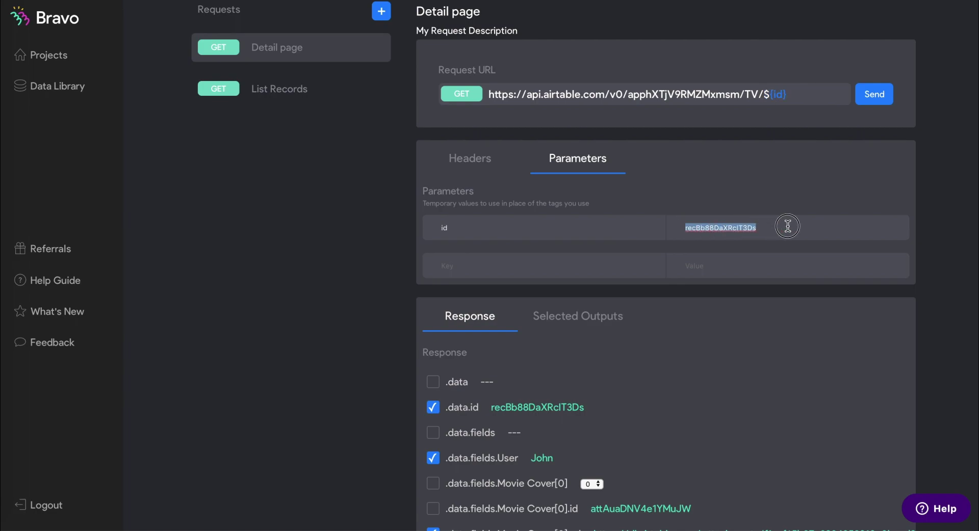
click(766, 95)
drag(764, 95, 787, 94)
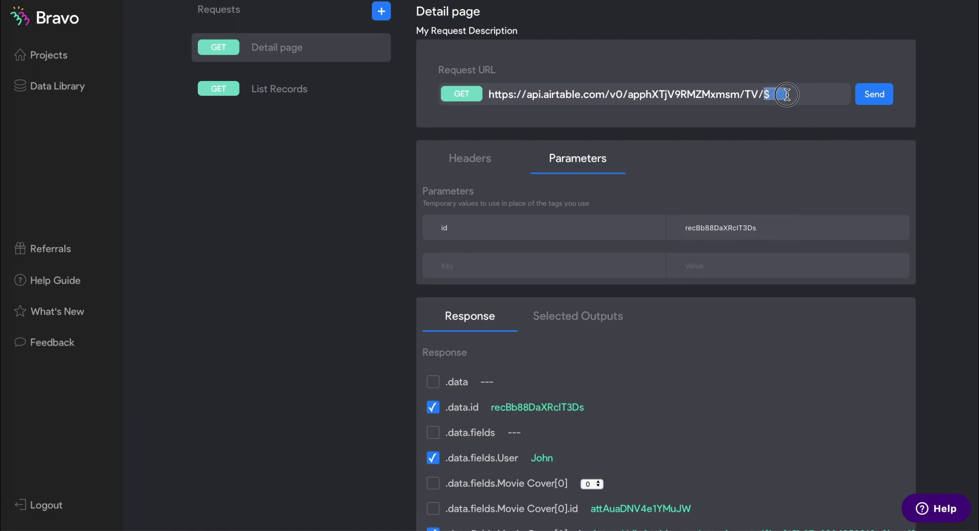
Resend the Detail page request and view the Selected Outputs
click(873, 95)
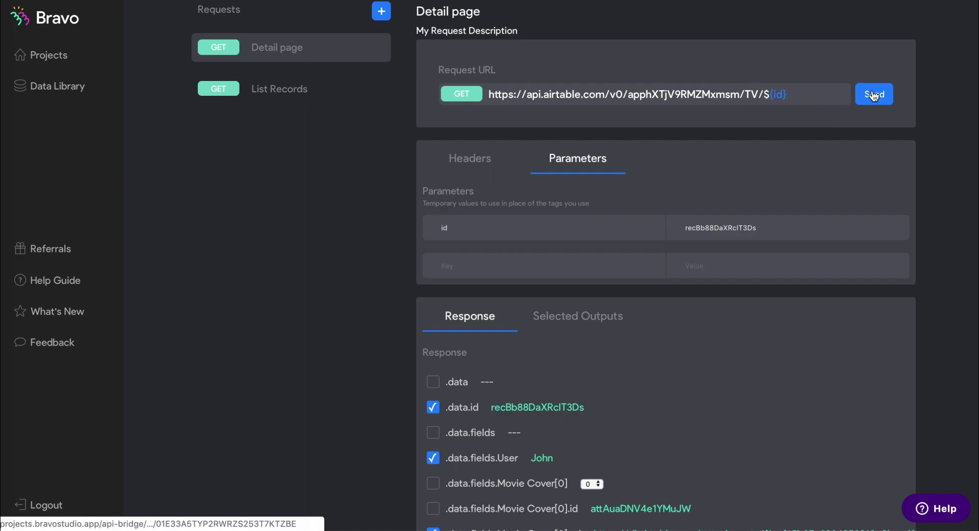
scroll(658, 337, down, 6)
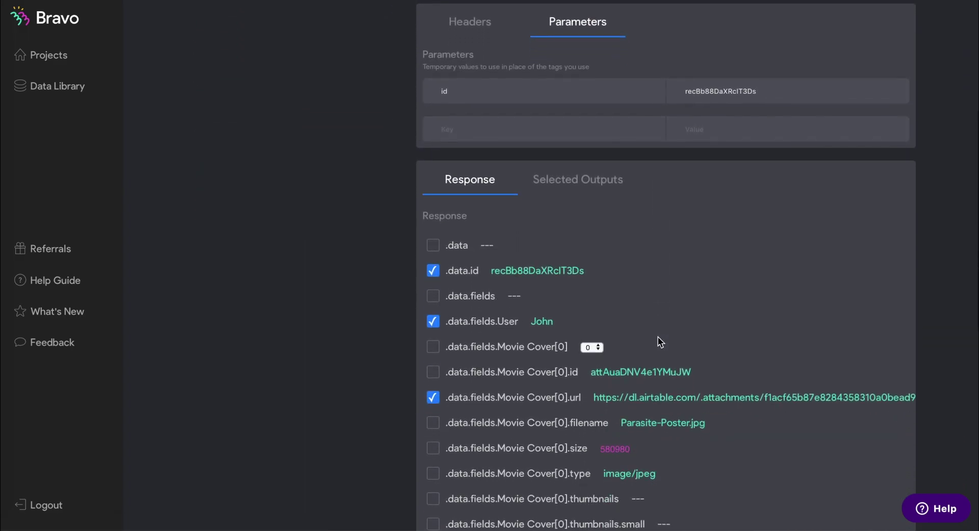
click(580, 185)
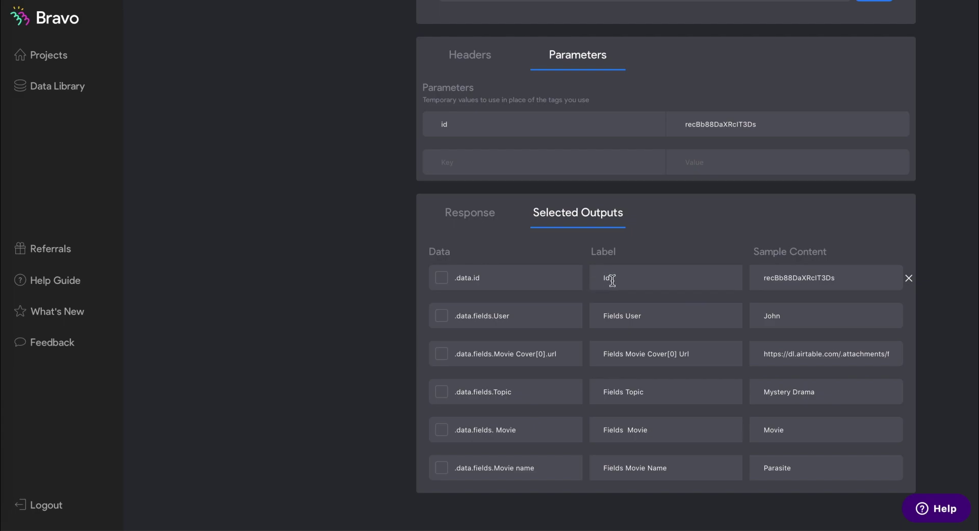
Change the .data.id output label from 'Id' to 'id' and check its sample record id
drag(605, 278, 640, 278)
click(620, 278)
drag(621, 277, 589, 281)
drag(839, 278, 766, 275)
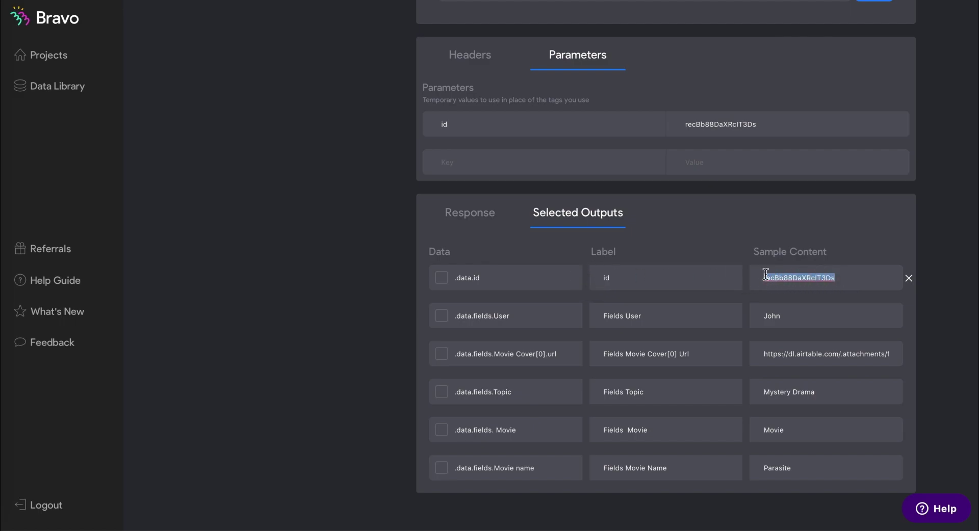
drag(761, 123, 678, 123)
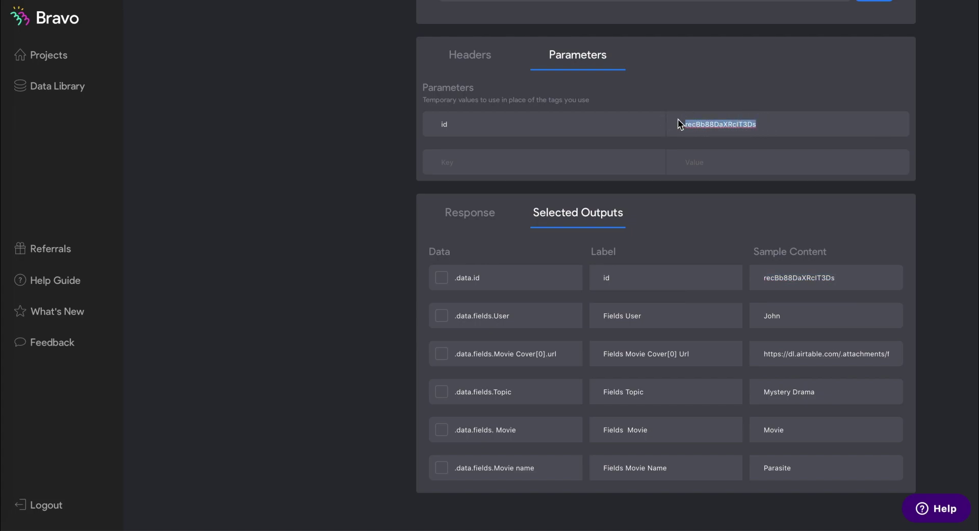
click(727, 233)
scroll(636, 182, up, 4)
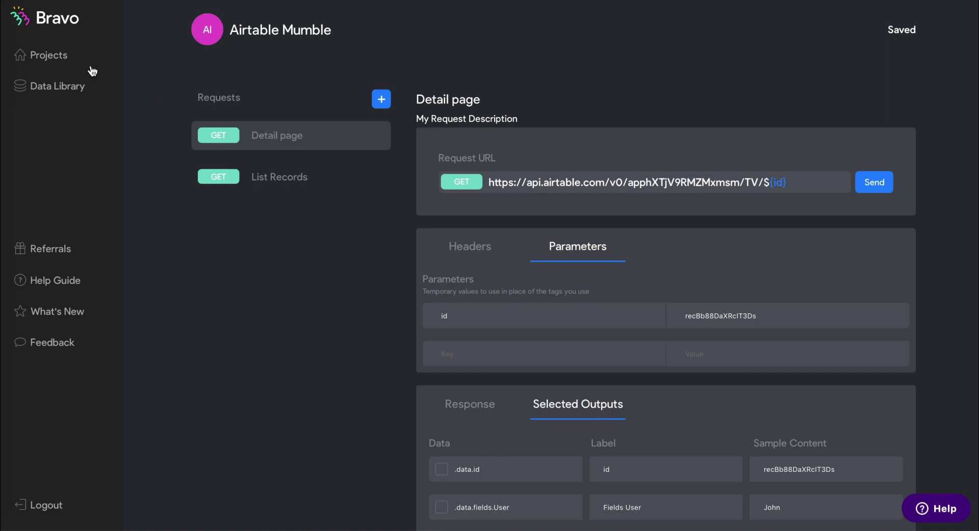
Bind the TV Series screen to the Airtable Mumble List Records request
click(59, 63)
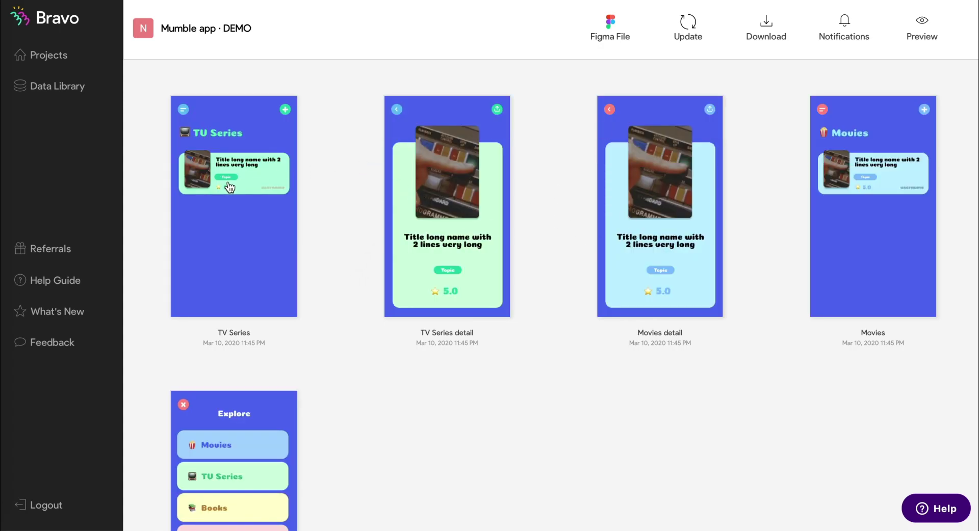
click(234, 199)
click(641, 224)
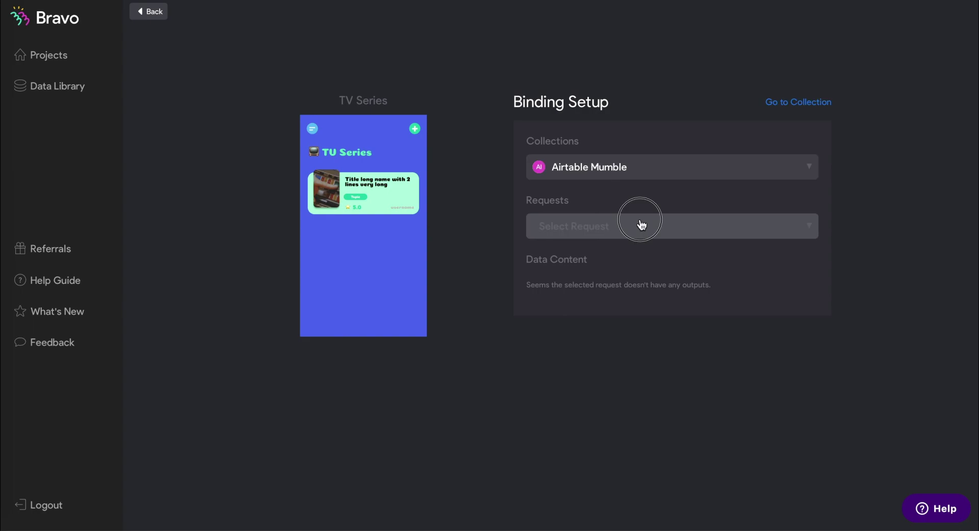
click(755, 270)
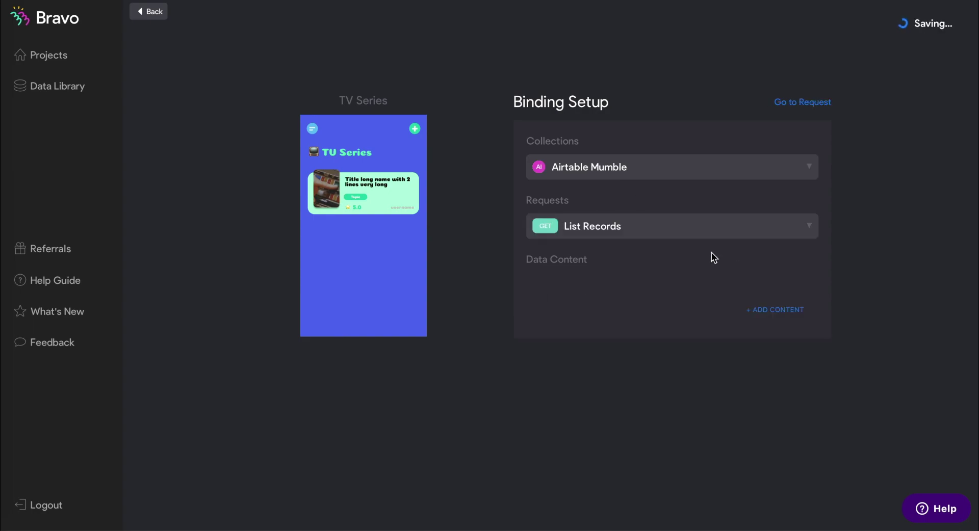
Add the container element as content and map it to Records[]
click(775, 310)
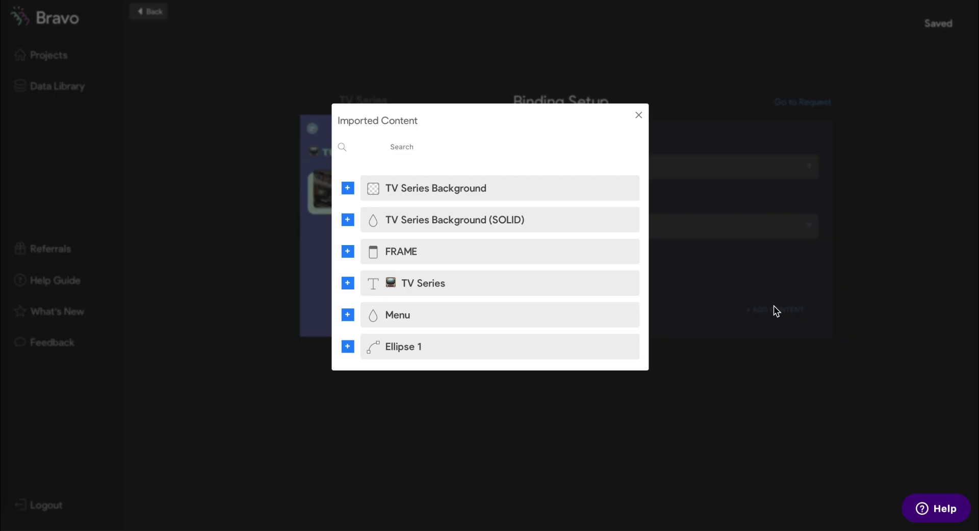
scroll(467, 329, down, 5)
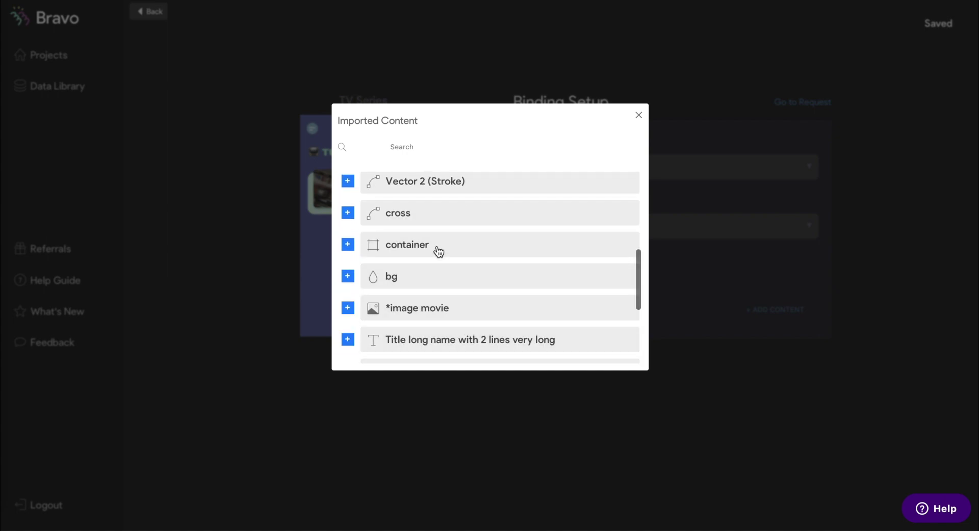
click(433, 246)
click(639, 114)
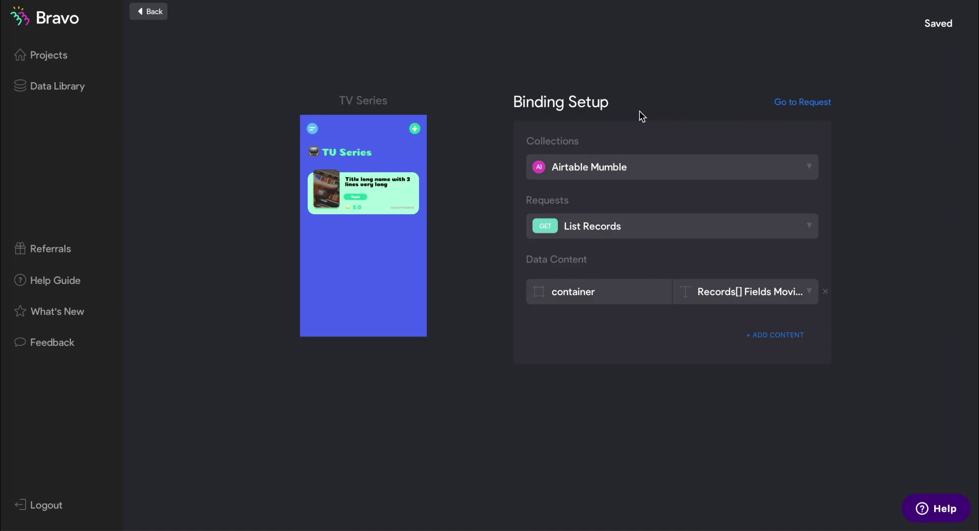
click(752, 293)
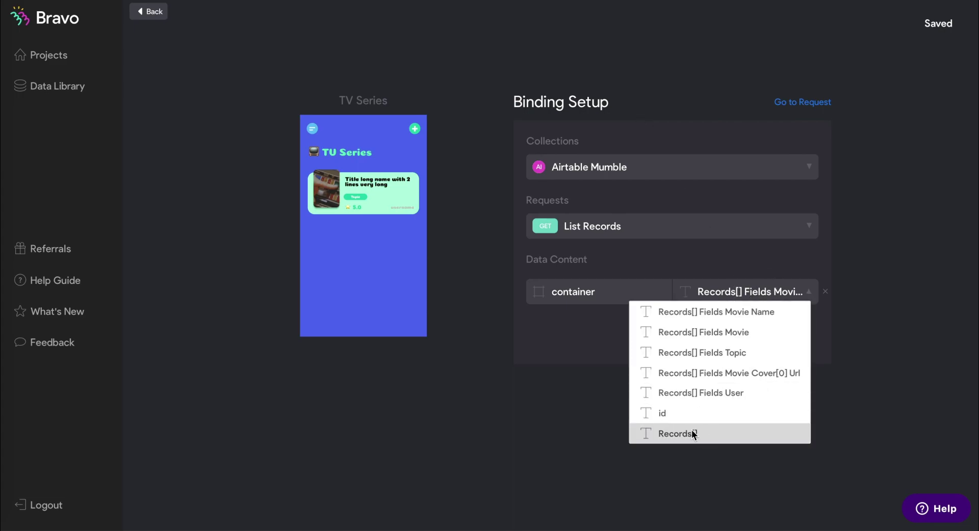
click(691, 432)
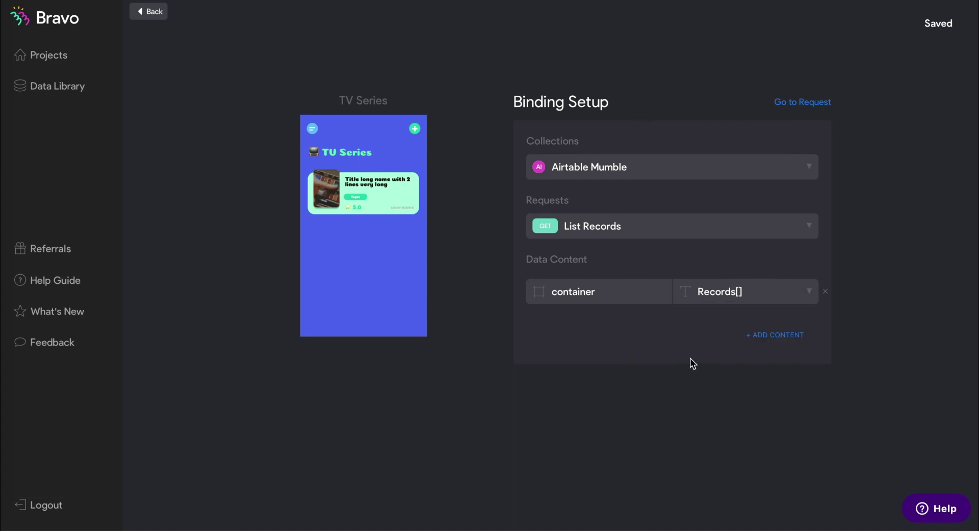
Add the *image movie, title and both *rating layers as bound content on the TV Series list card
click(671, 312)
scroll(528, 319, down, 3)
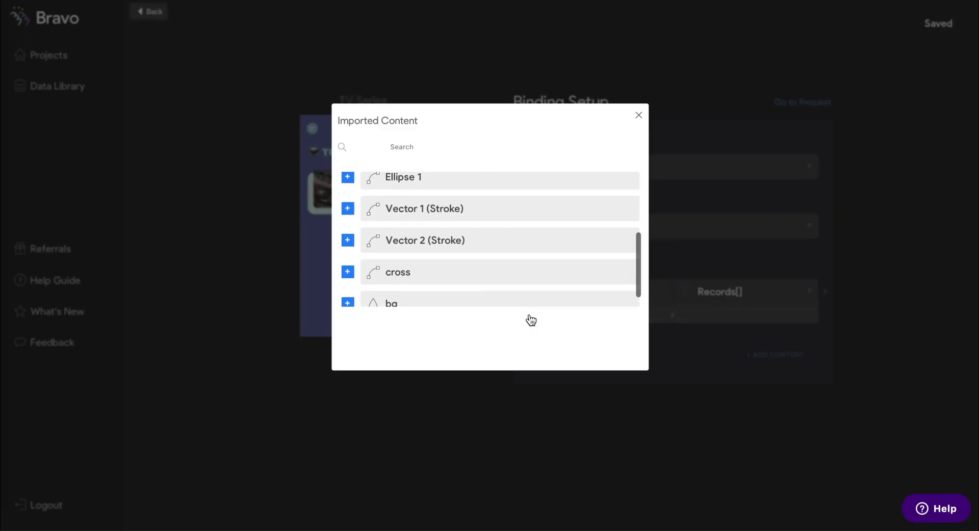
scroll(529, 314, down, 3)
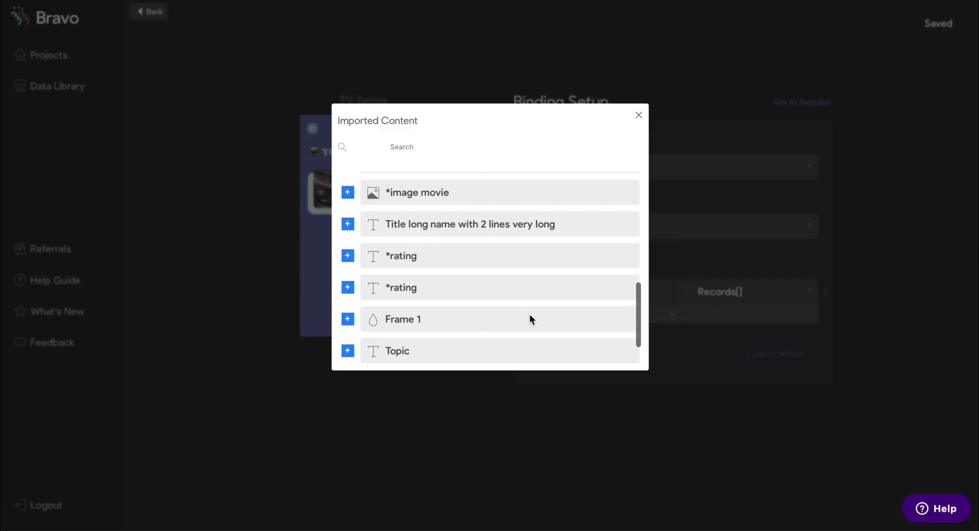
scroll(480, 204, down, 1)
click(476, 204)
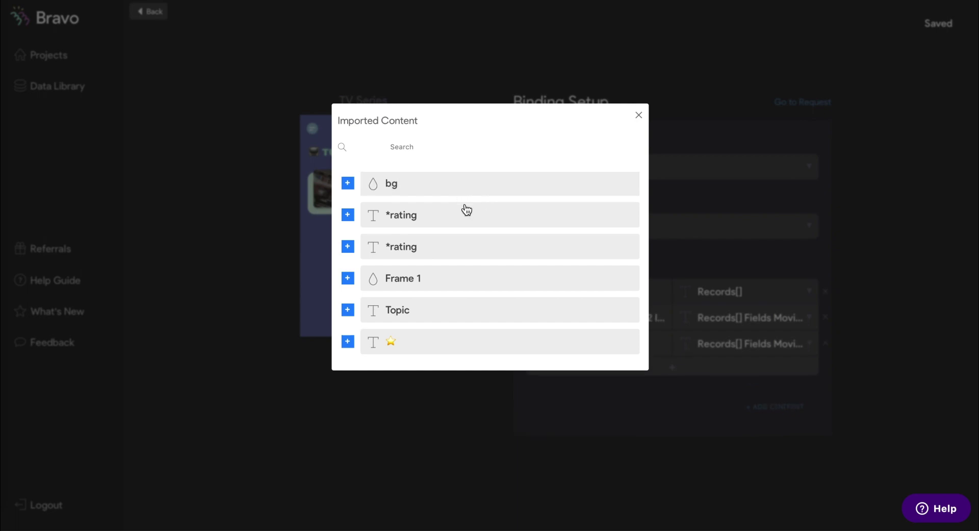
click(463, 211)
click(442, 253)
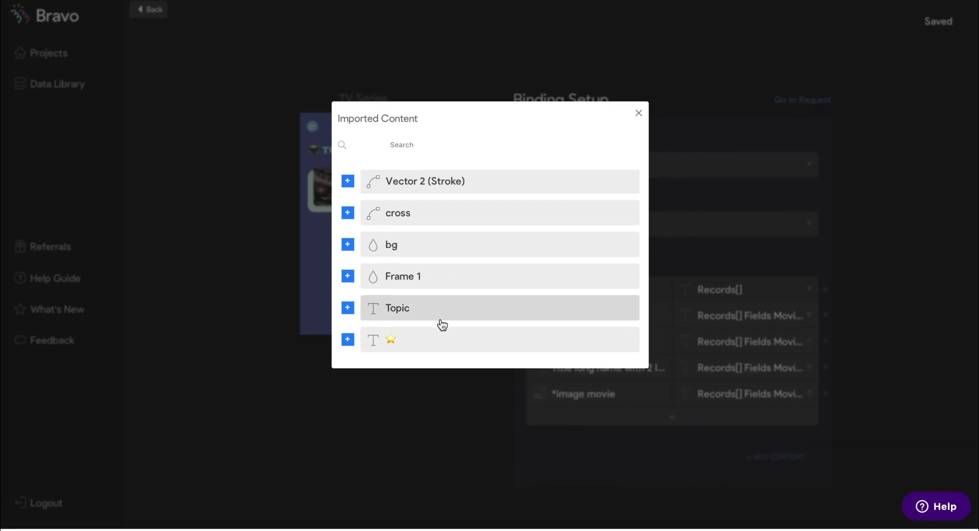
click(640, 117)
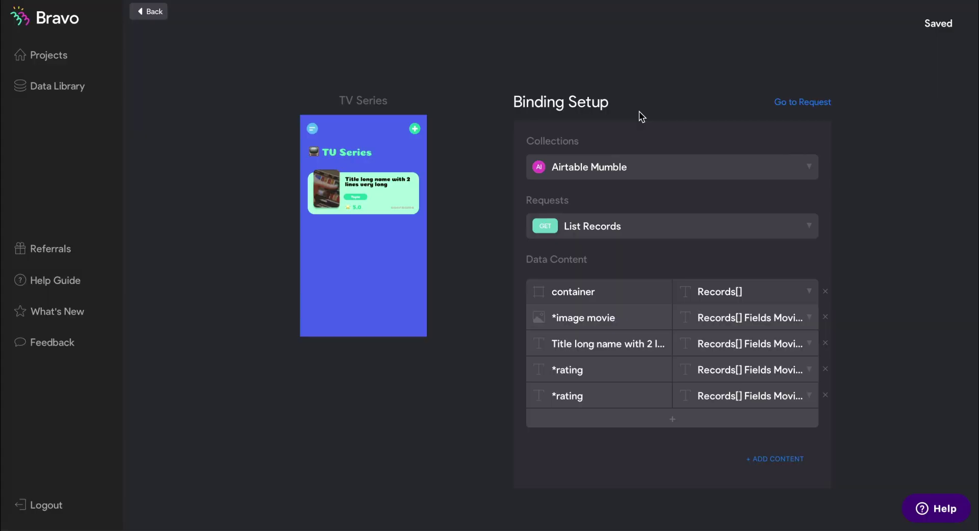
Bind *image movie to the movie cover URL, title to Movie Name, and the ratings to User and Topic
click(733, 321)
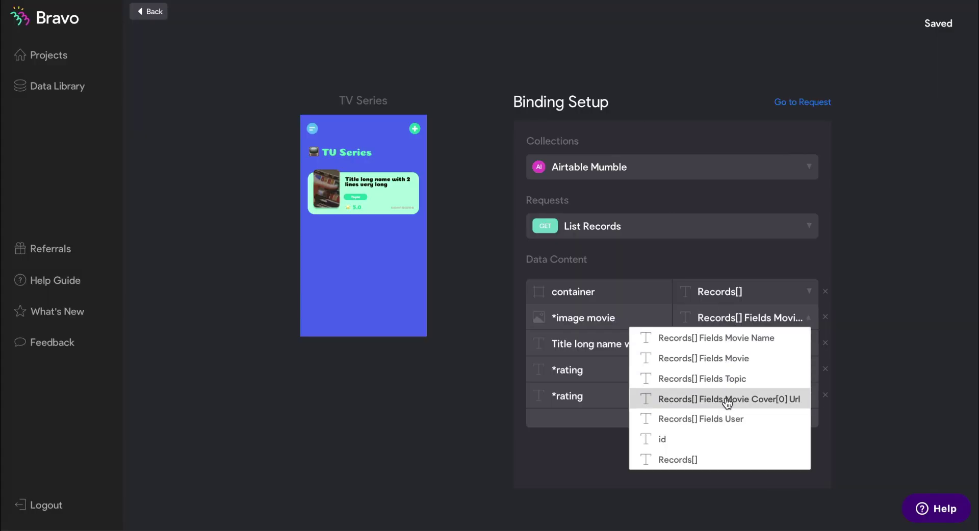
click(727, 400)
click(738, 343)
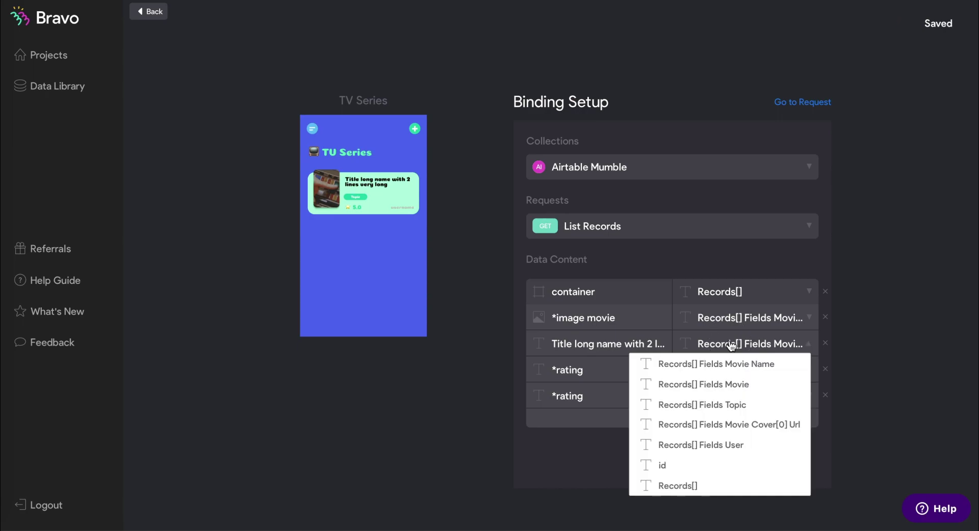
click(741, 367)
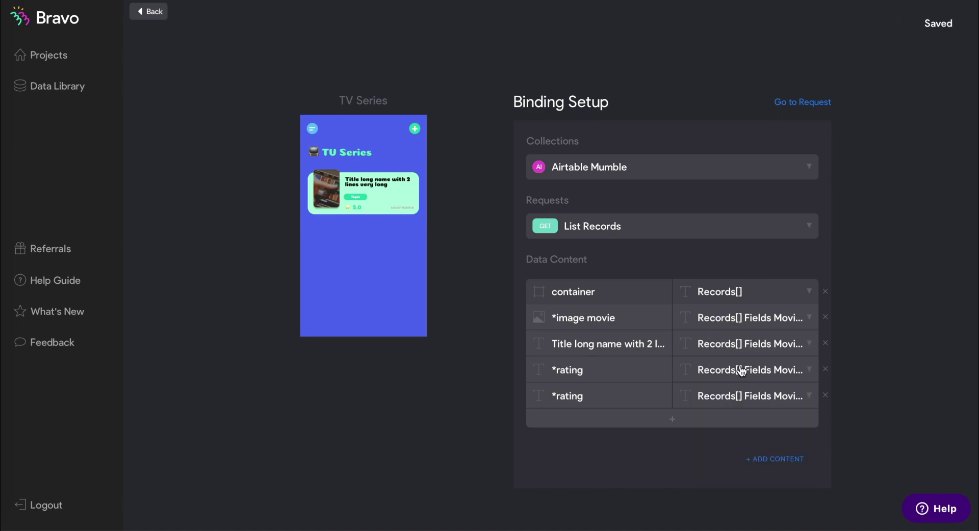
click(725, 369)
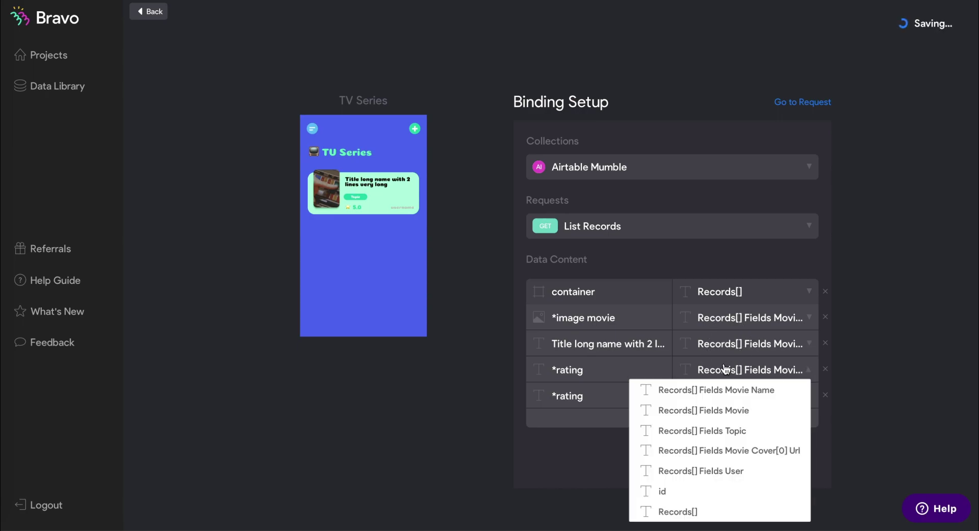
click(725, 472)
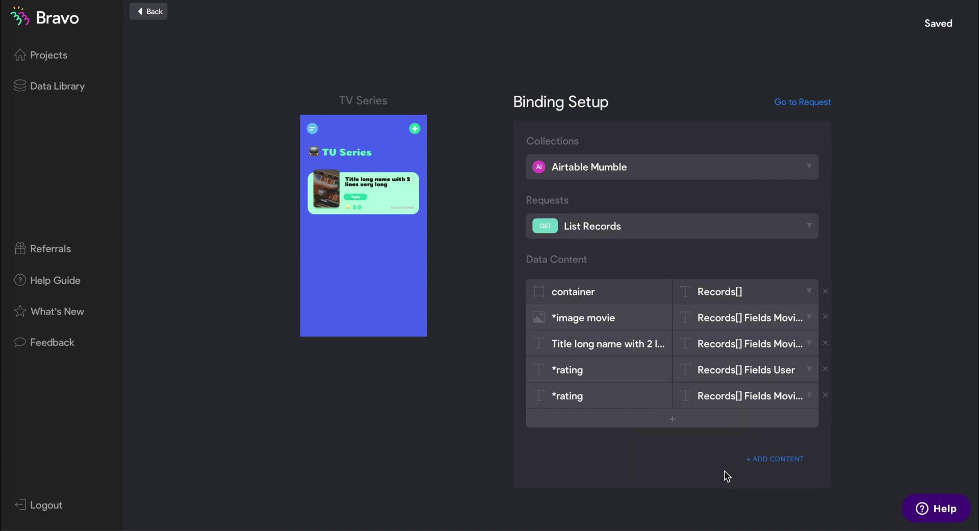
click(730, 396)
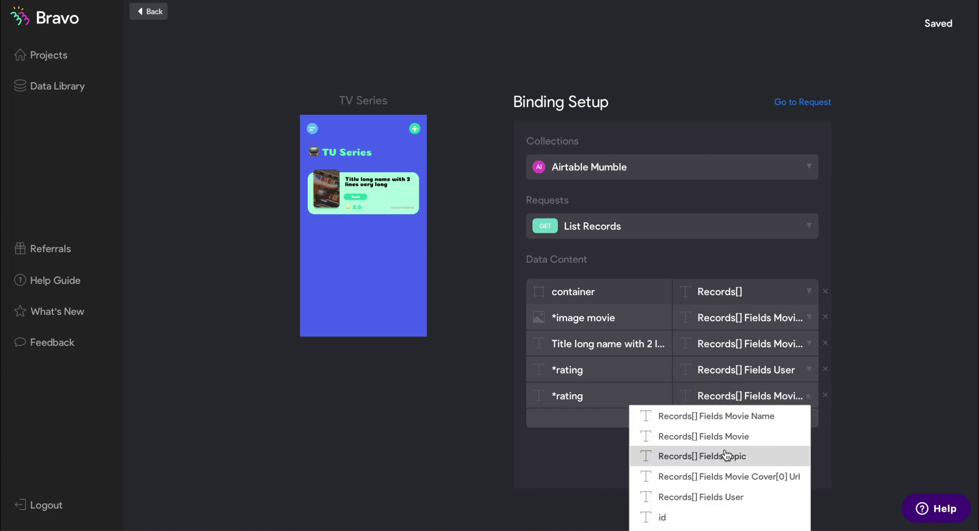
click(726, 455)
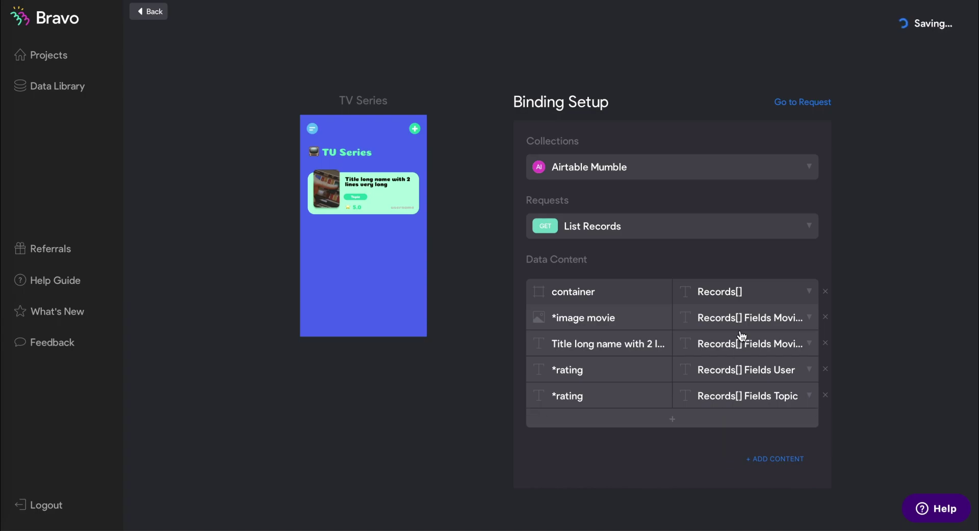
Connect the TV Series detail screen to the Detail page request
click(158, 13)
click(467, 241)
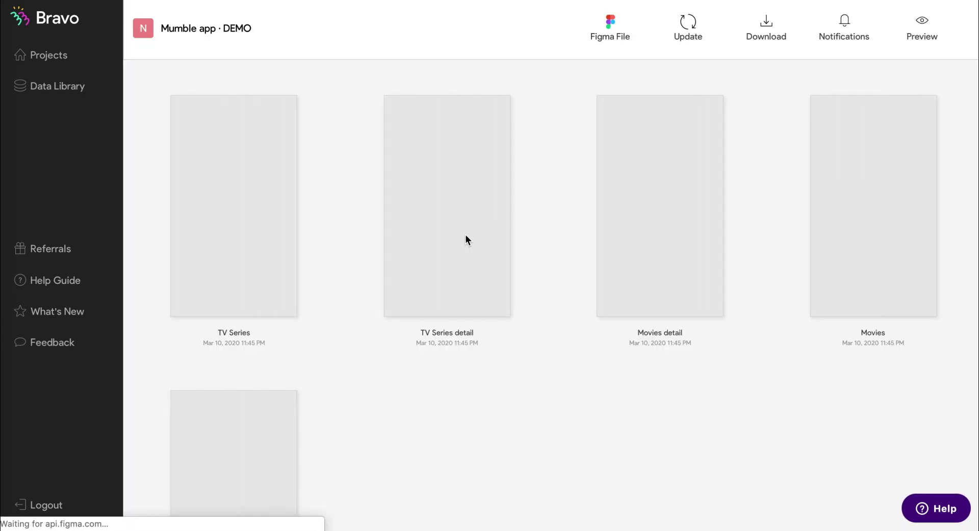
click(765, 226)
click(767, 252)
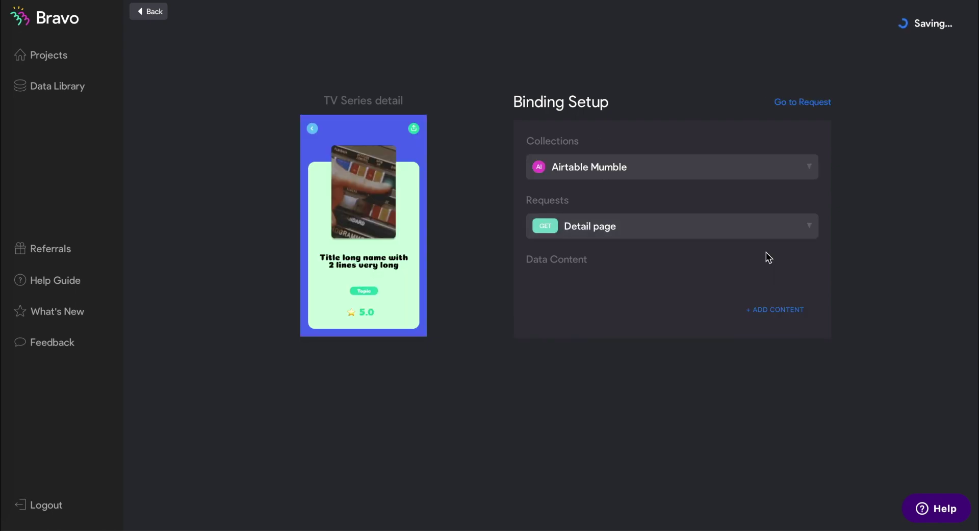
Add the *image movie, *rating, *username and title layers as detail-screen content
click(777, 311)
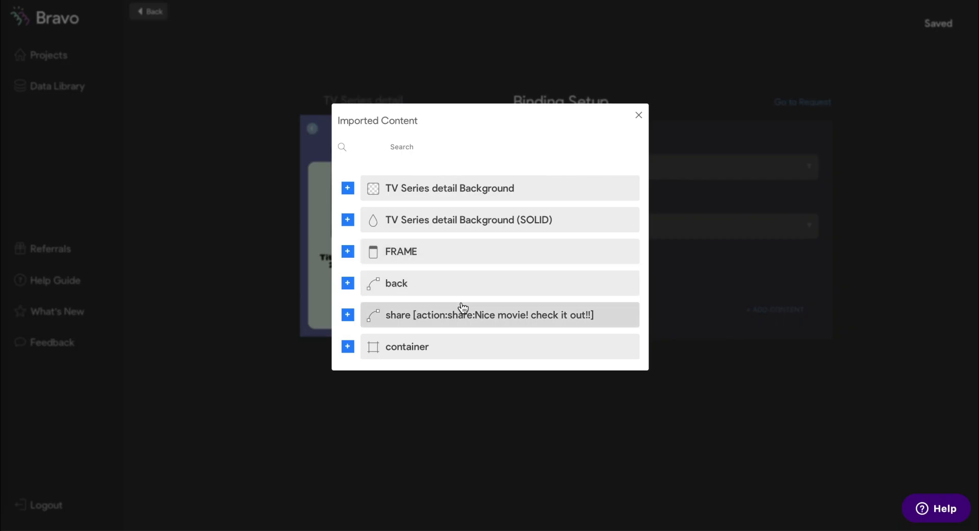
scroll(461, 308, down, 5)
click(438, 179)
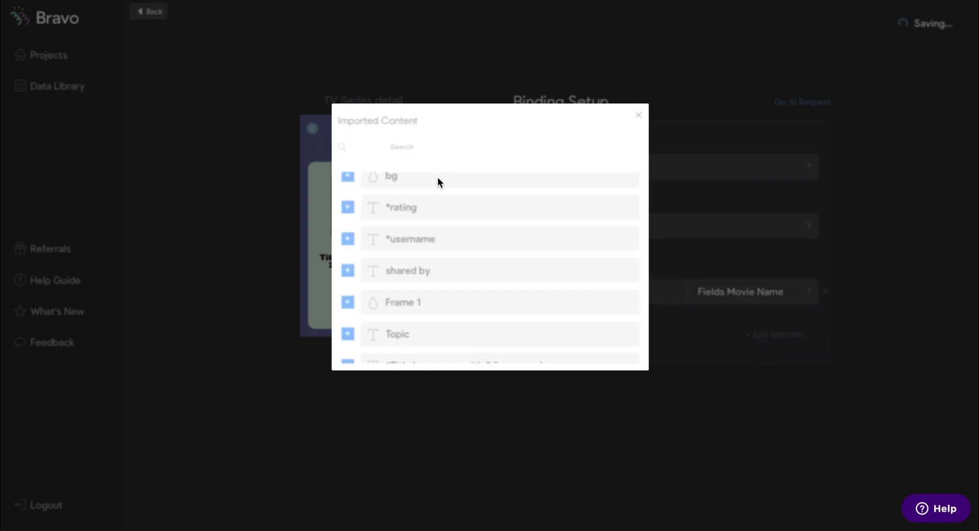
click(431, 209)
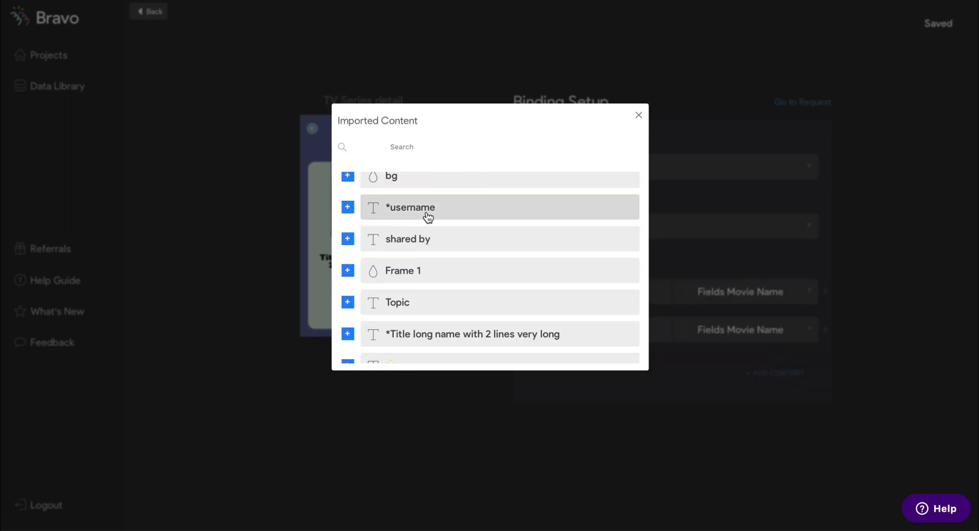
click(426, 213)
click(427, 307)
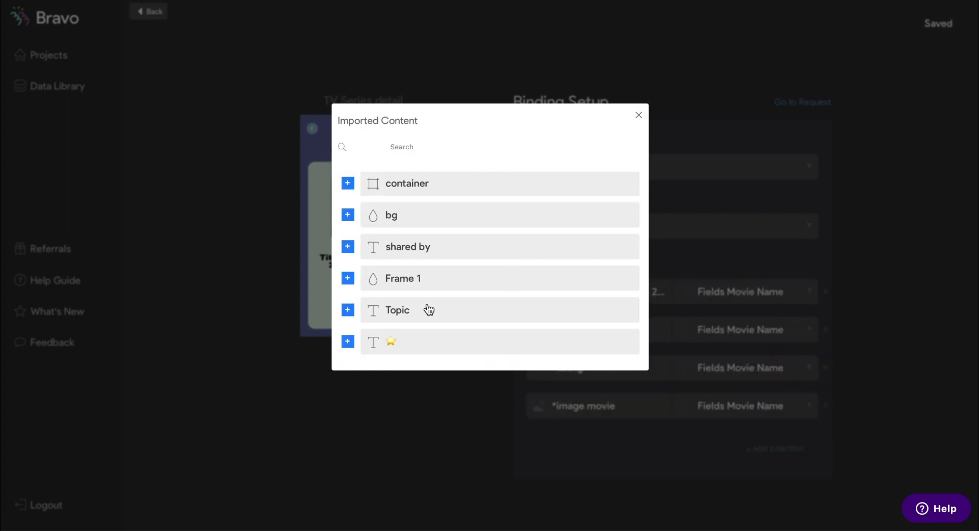
scroll(429, 310, up, 5)
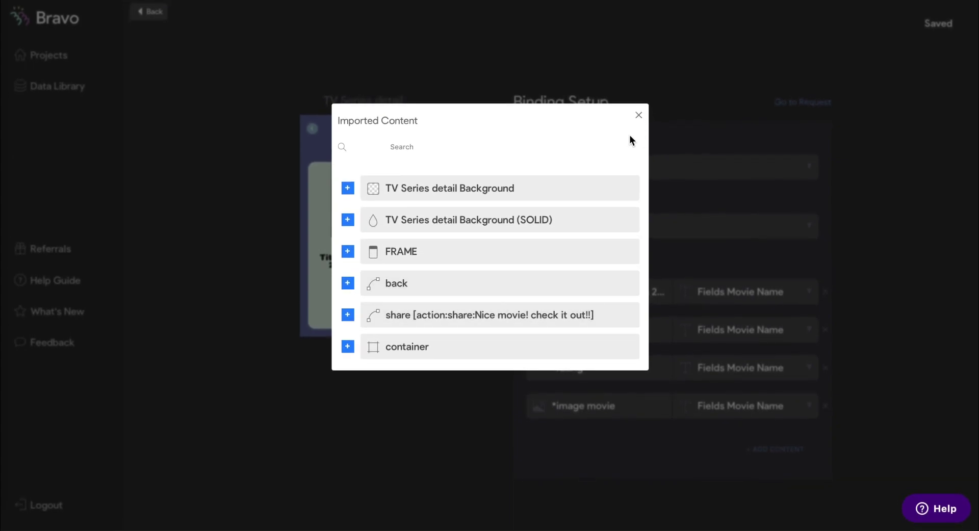
scroll(437, 336, down, 5)
Bind the title to Fields Movie Name, with *username on Topic and *rating on User
click(639, 114)
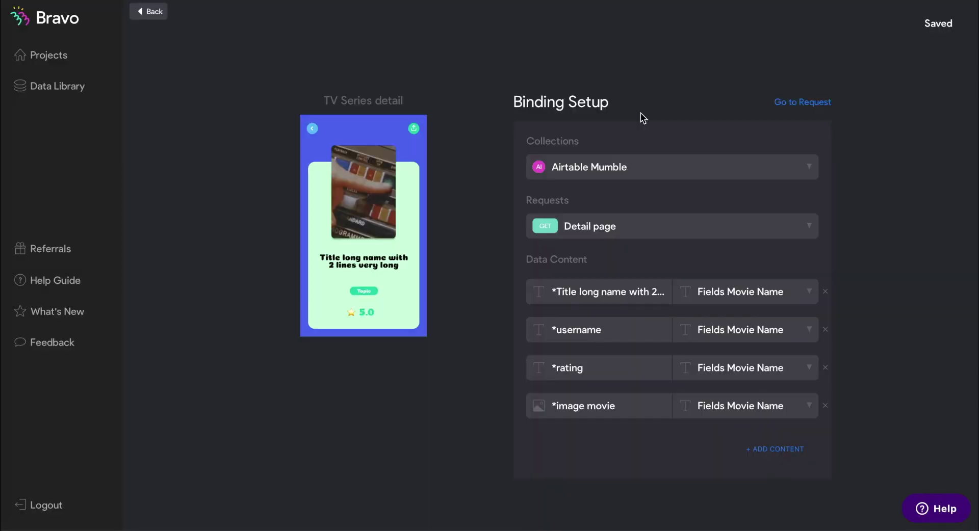
click(736, 292)
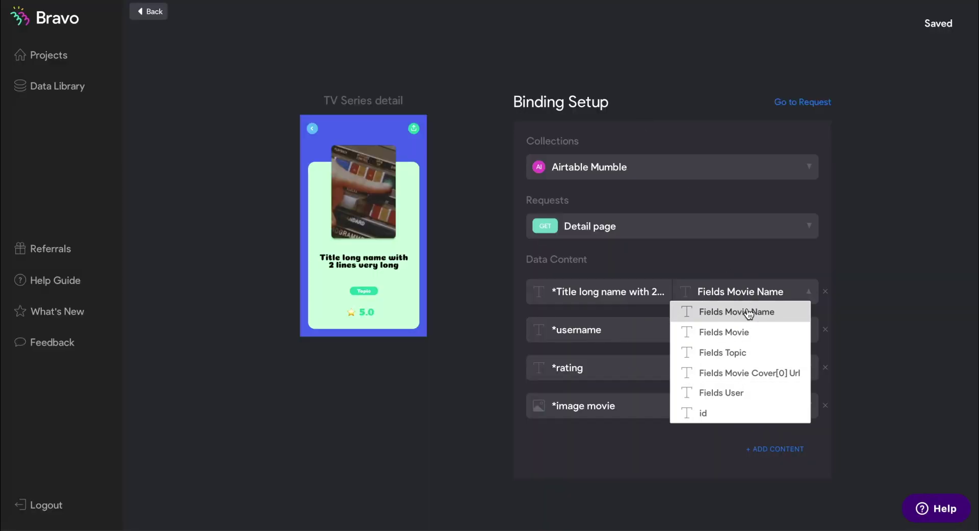
click(749, 312)
click(745, 333)
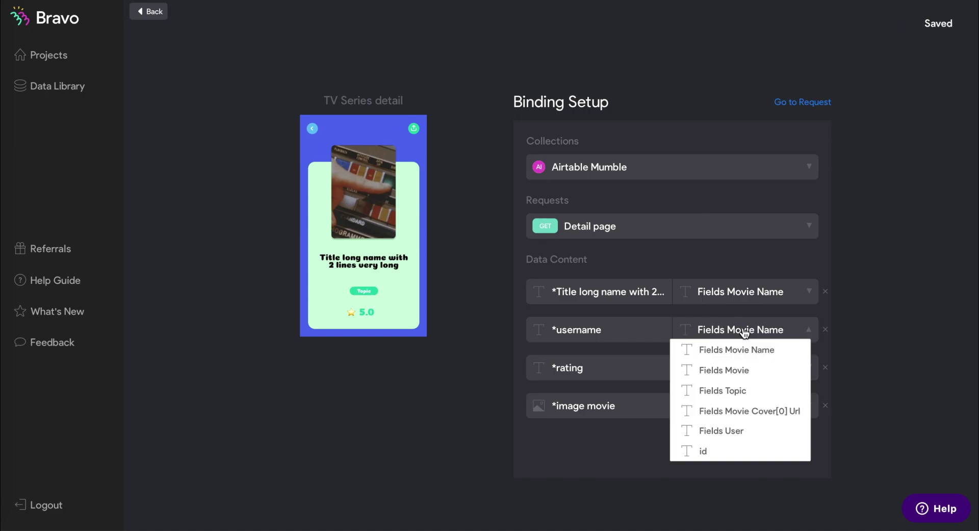
click(743, 390)
click(742, 370)
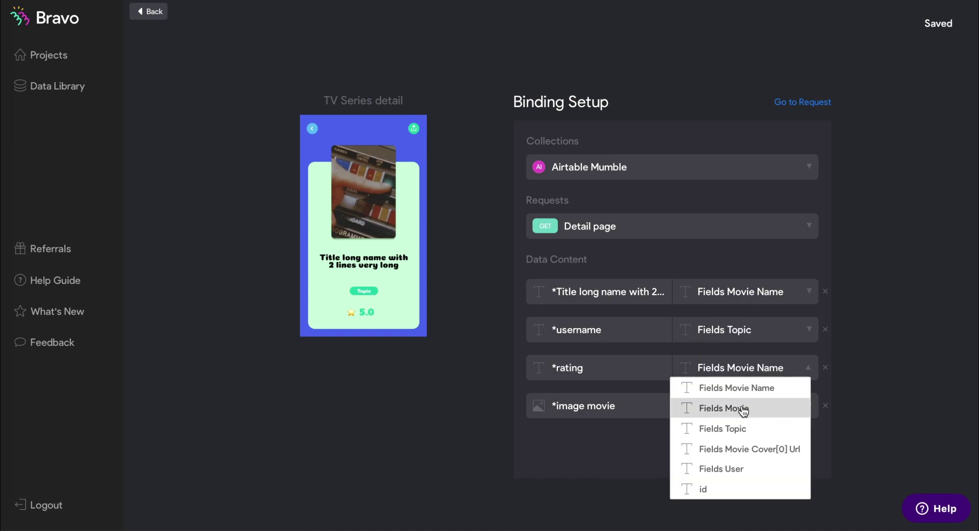
click(730, 470)
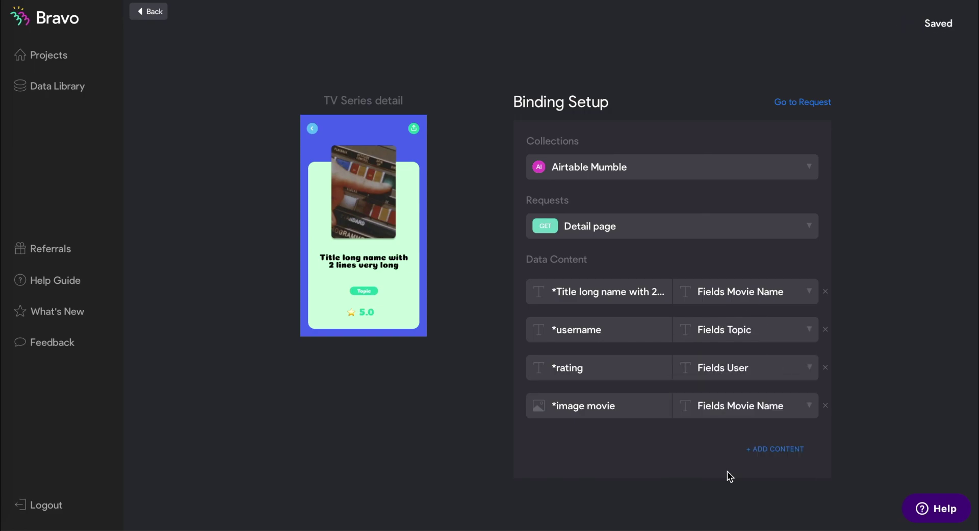
Swap *username to User and *rating to Topic, and bind *image movie to the movie cover URL
click(739, 331)
click(731, 430)
click(742, 373)
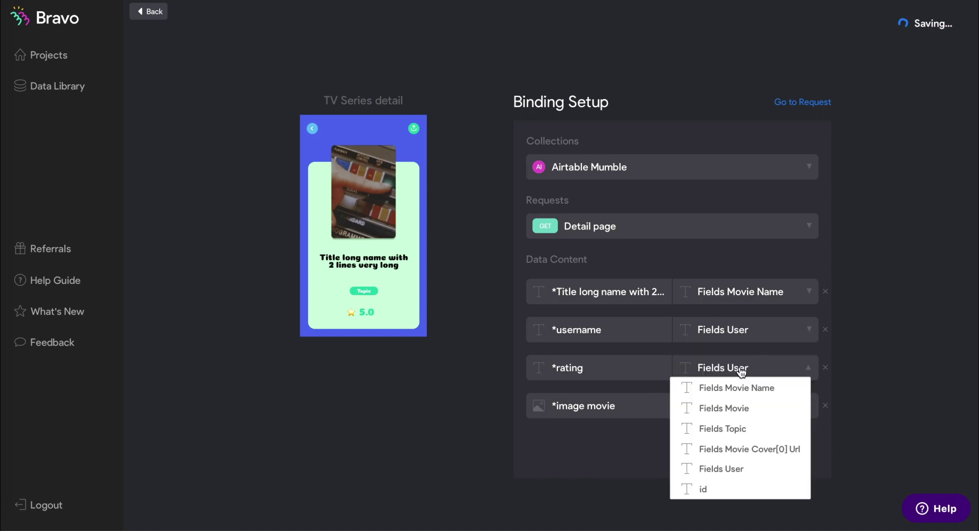
click(739, 427)
click(744, 408)
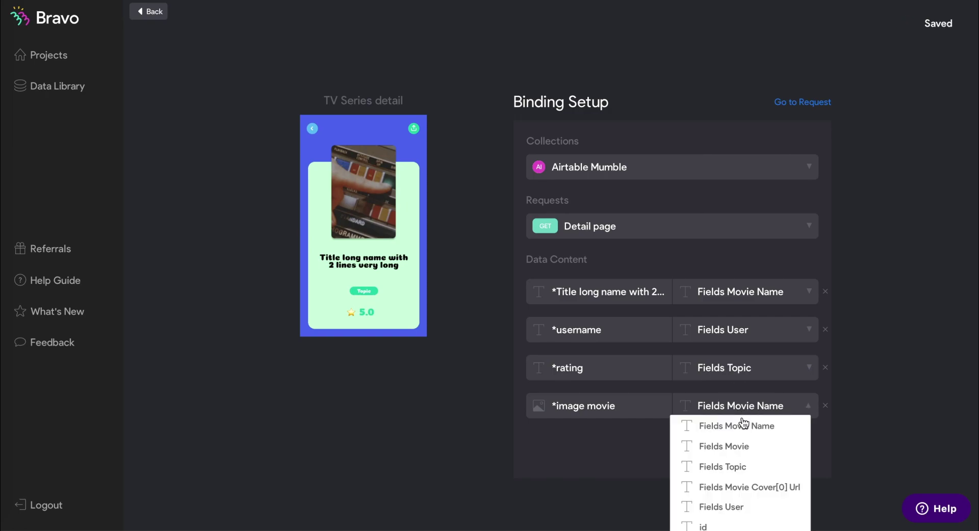
click(749, 485)
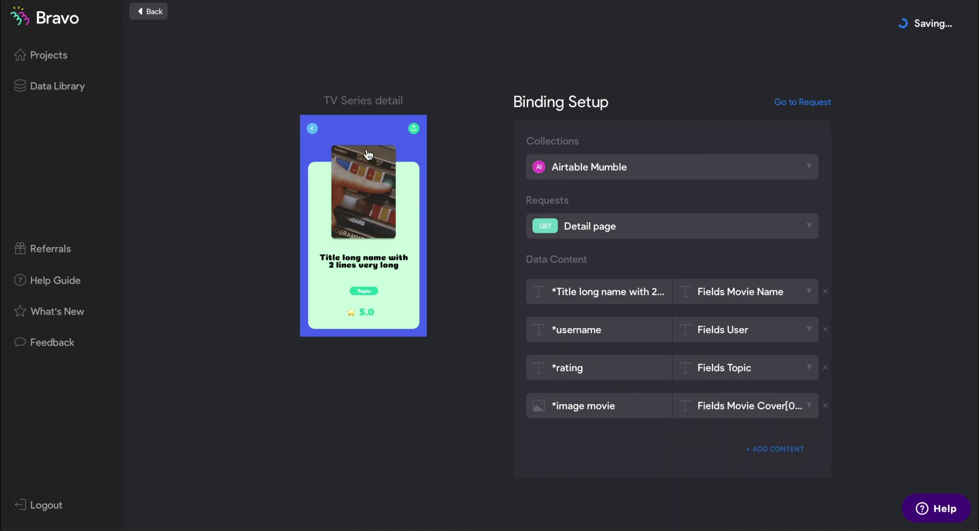
Return to the Mumble app project overview and show the Preview QR code
click(157, 12)
click(935, 39)
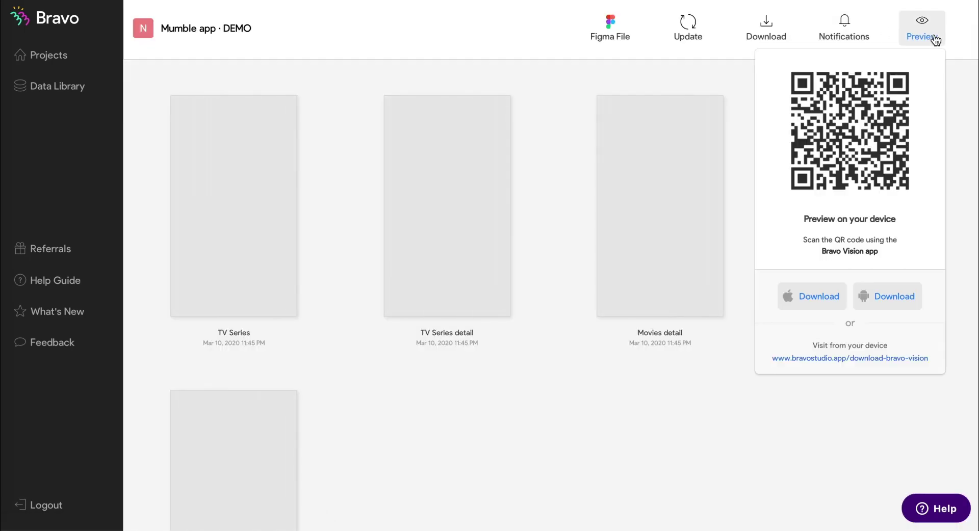